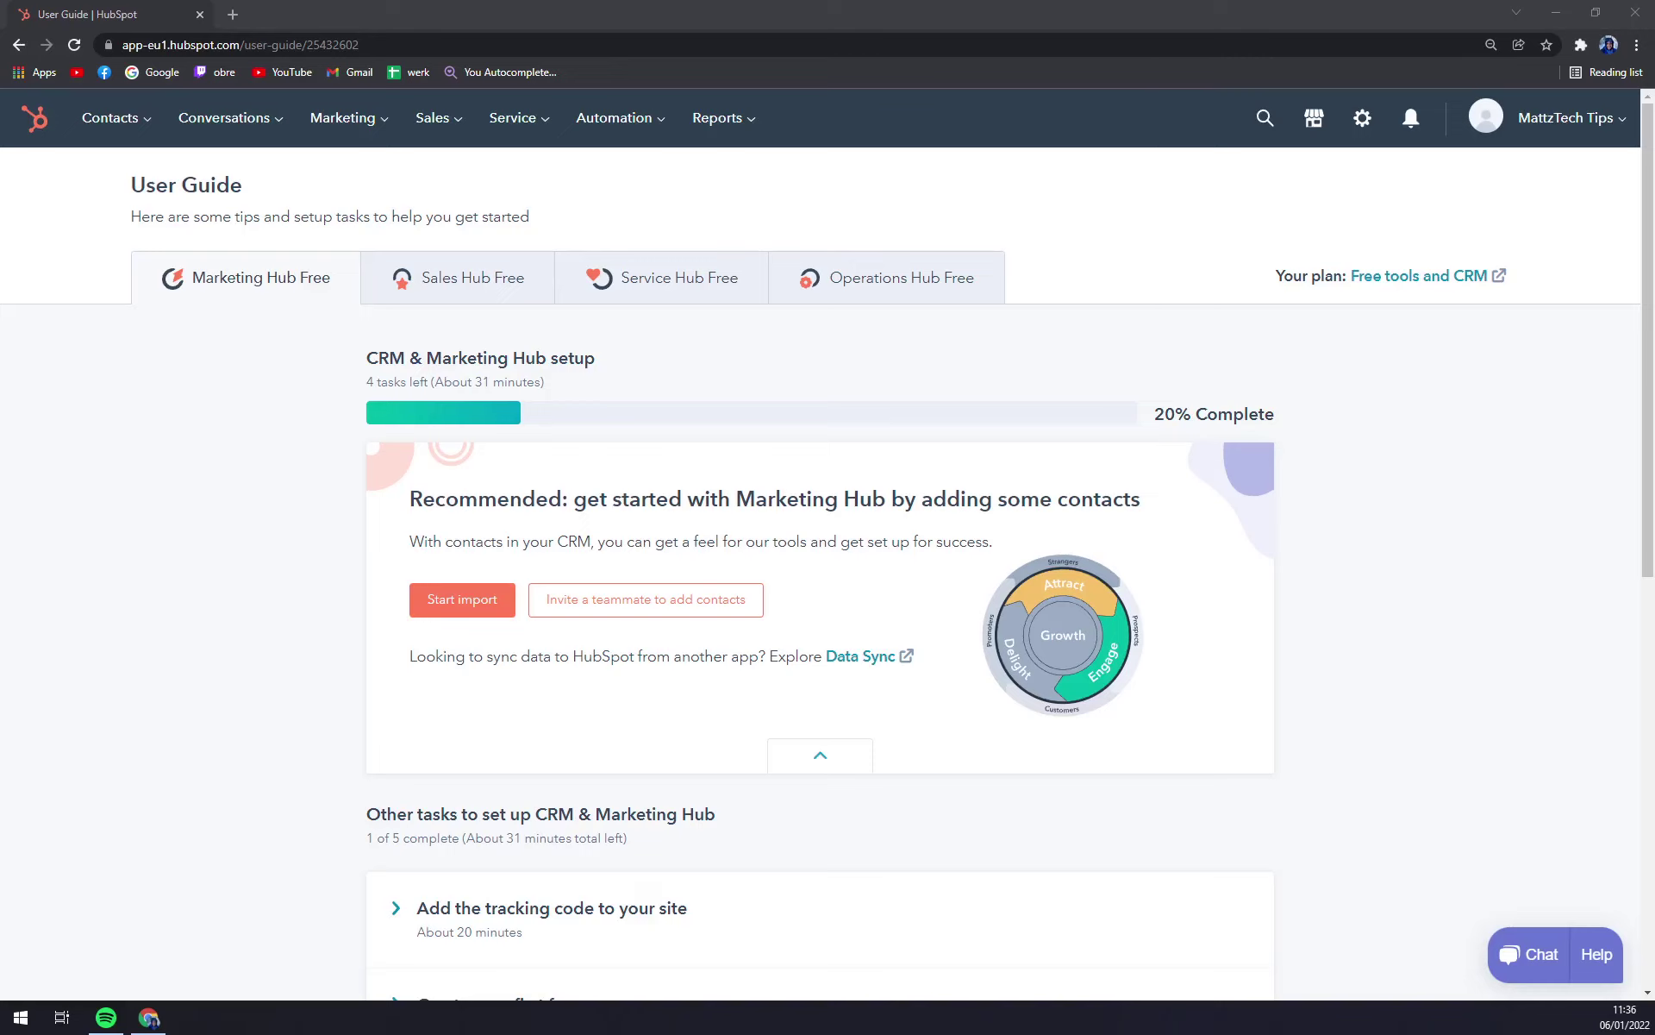
# Step: Look at the Conversations Inbox, then return to the User Guide home page
pyautogui.click(330, 436)
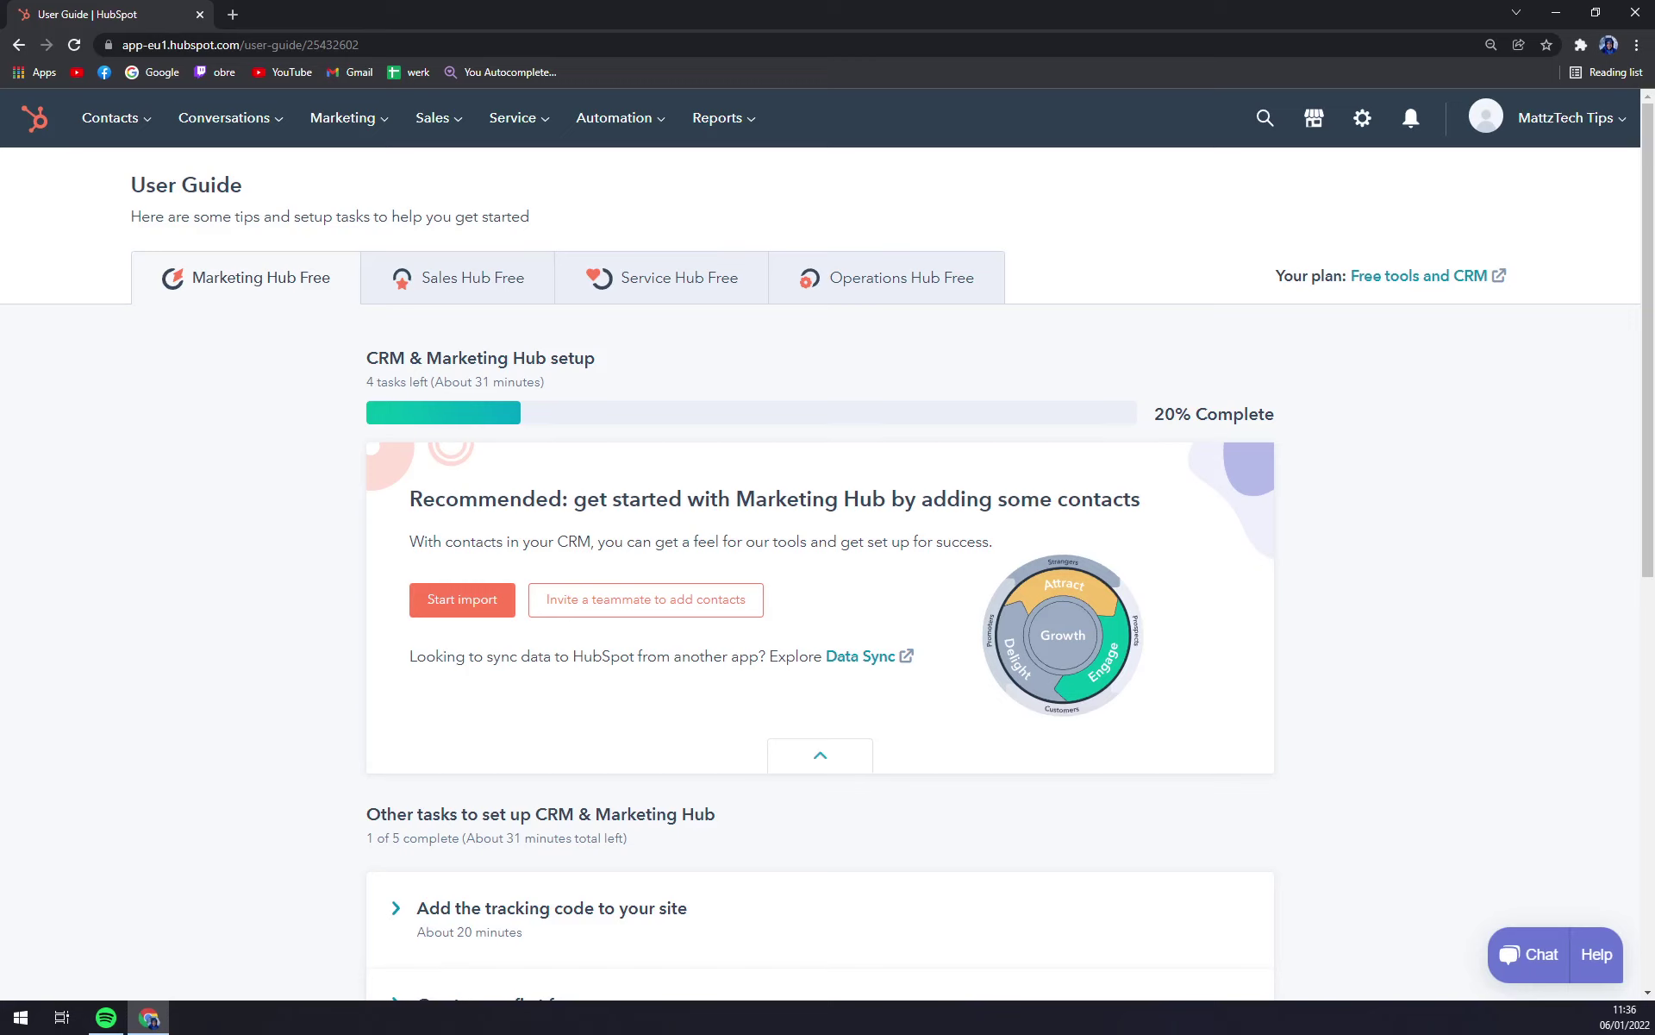
pyautogui.click(237, 145)
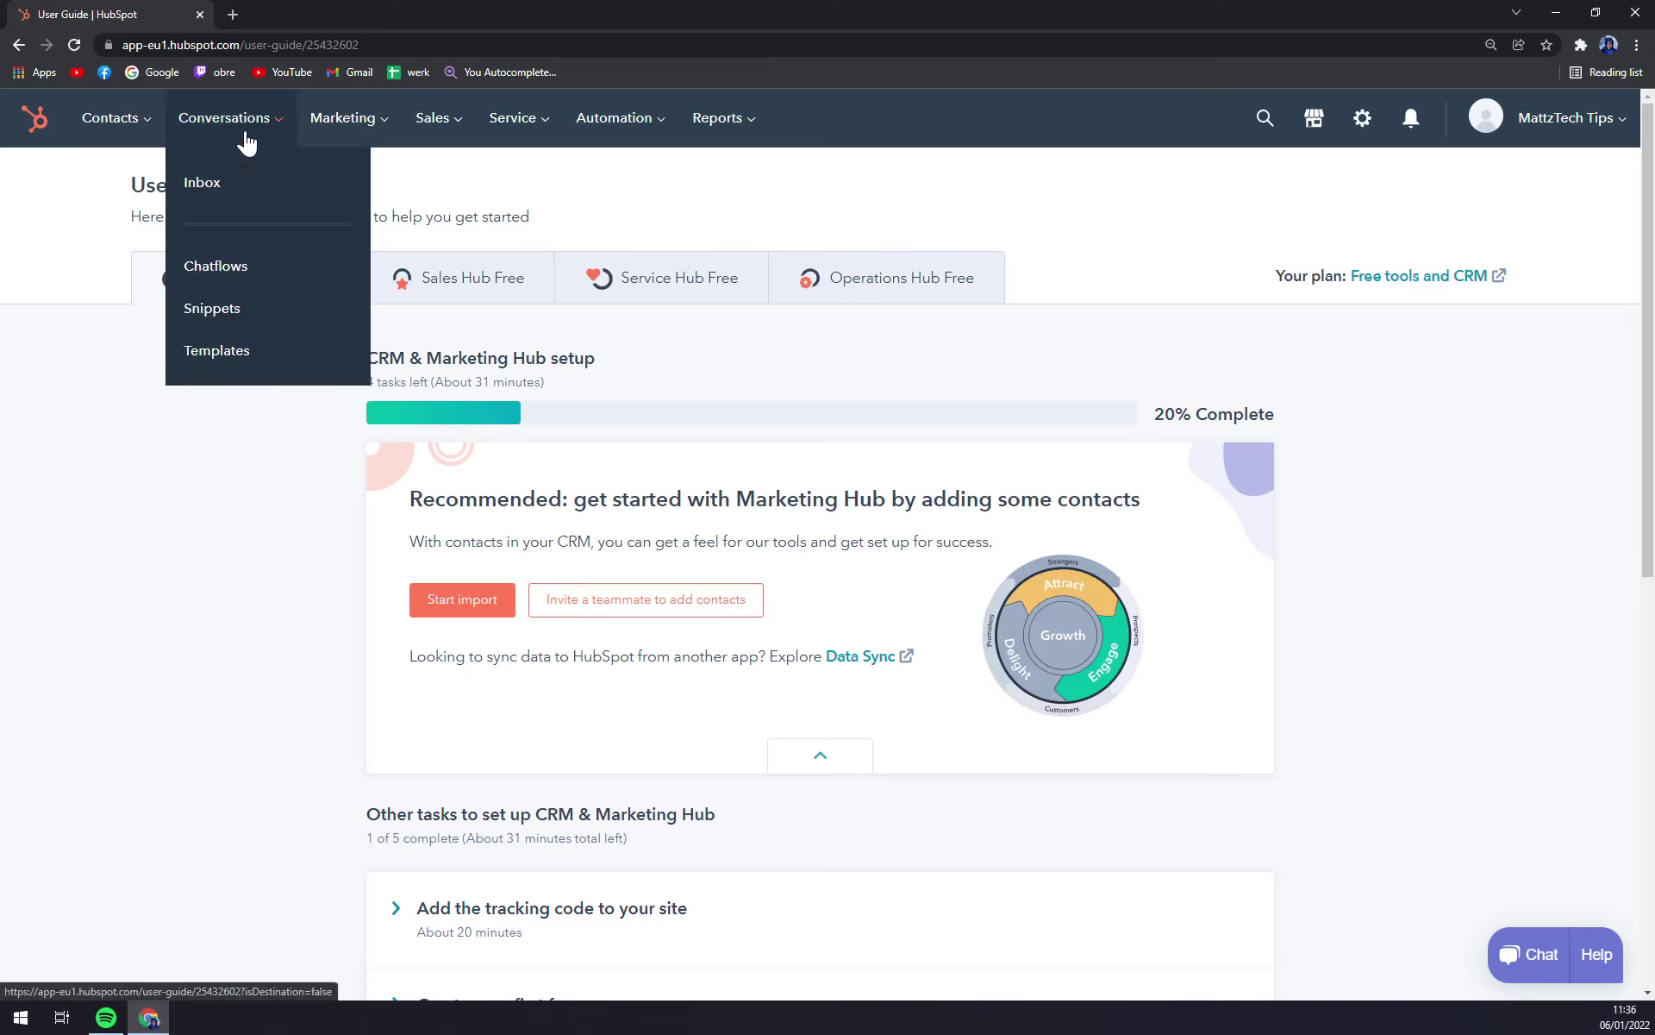
pyautogui.click(225, 188)
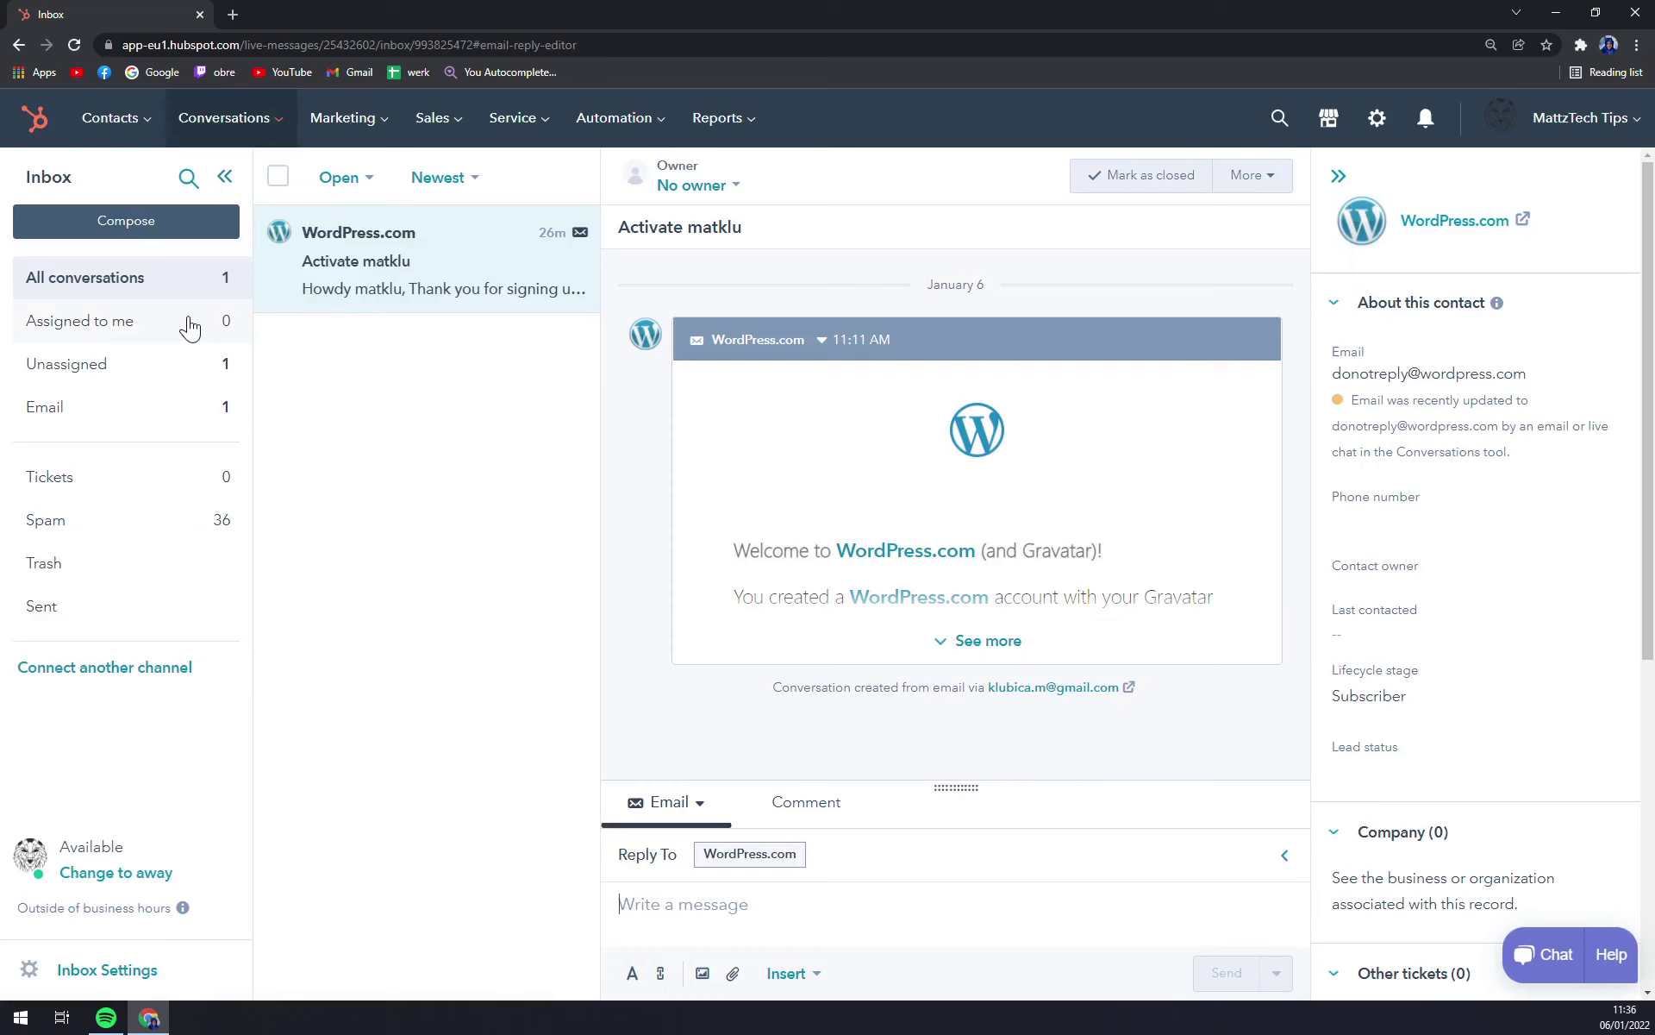
pyautogui.click(35, 119)
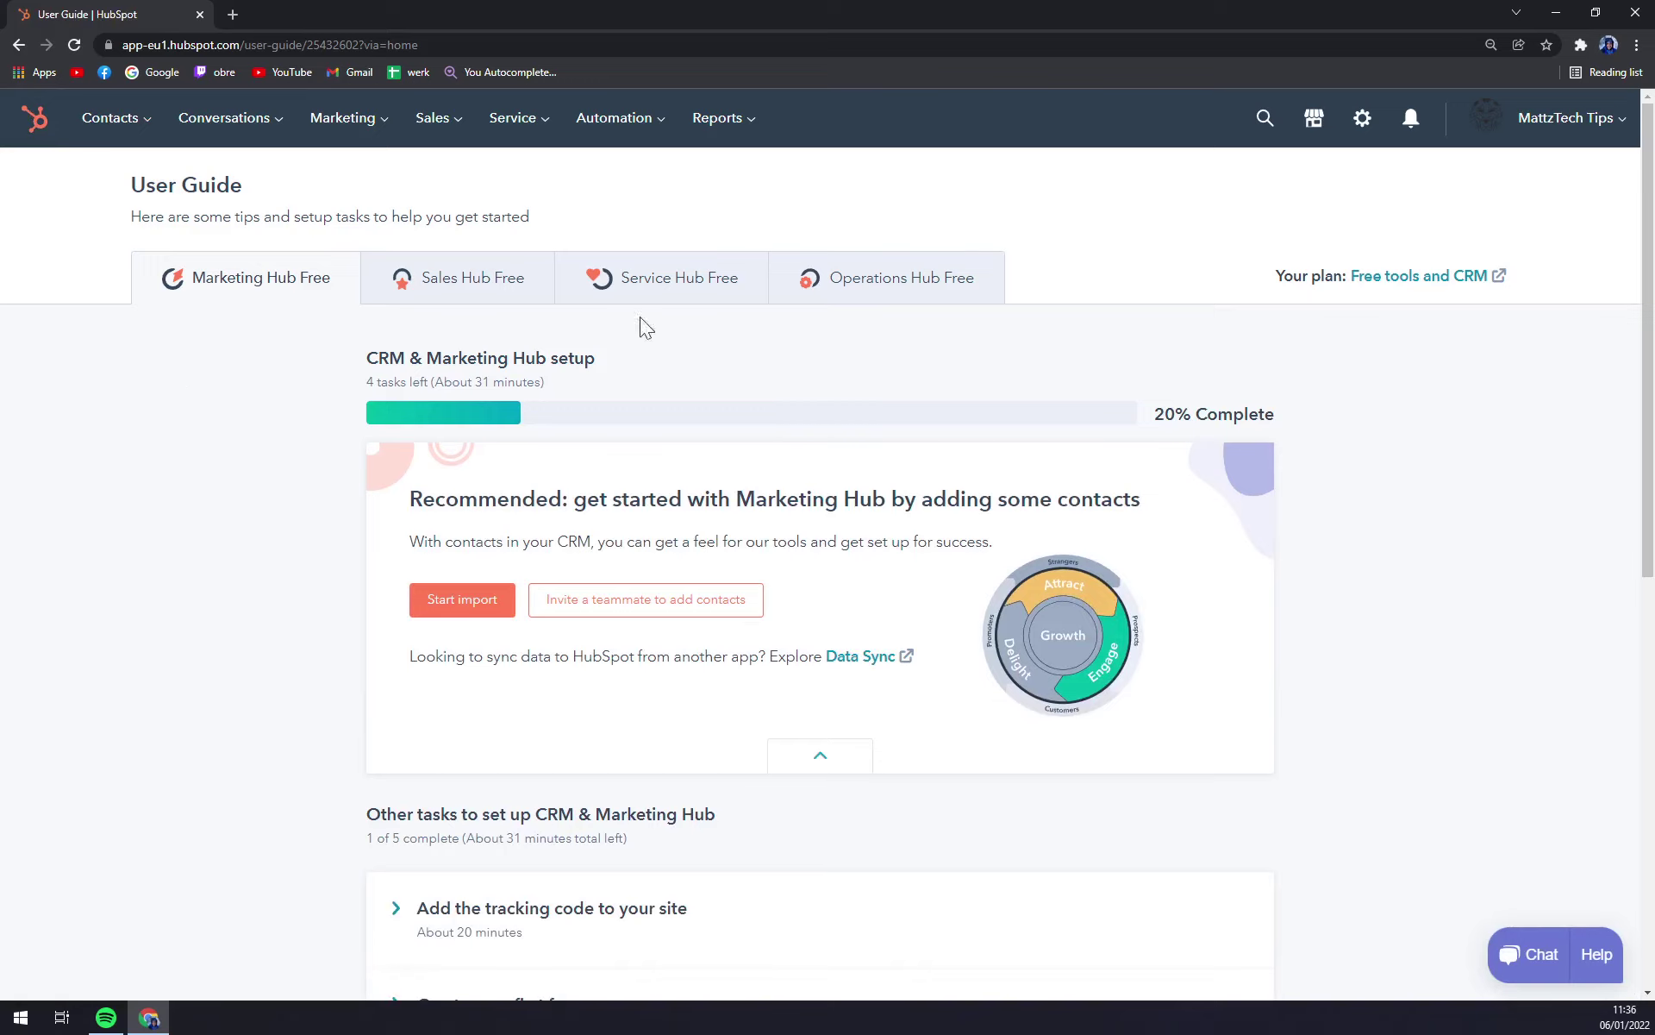
# Step: Go to the General settings' Email tab and start connecting a personal email account
pyautogui.click(1364, 131)
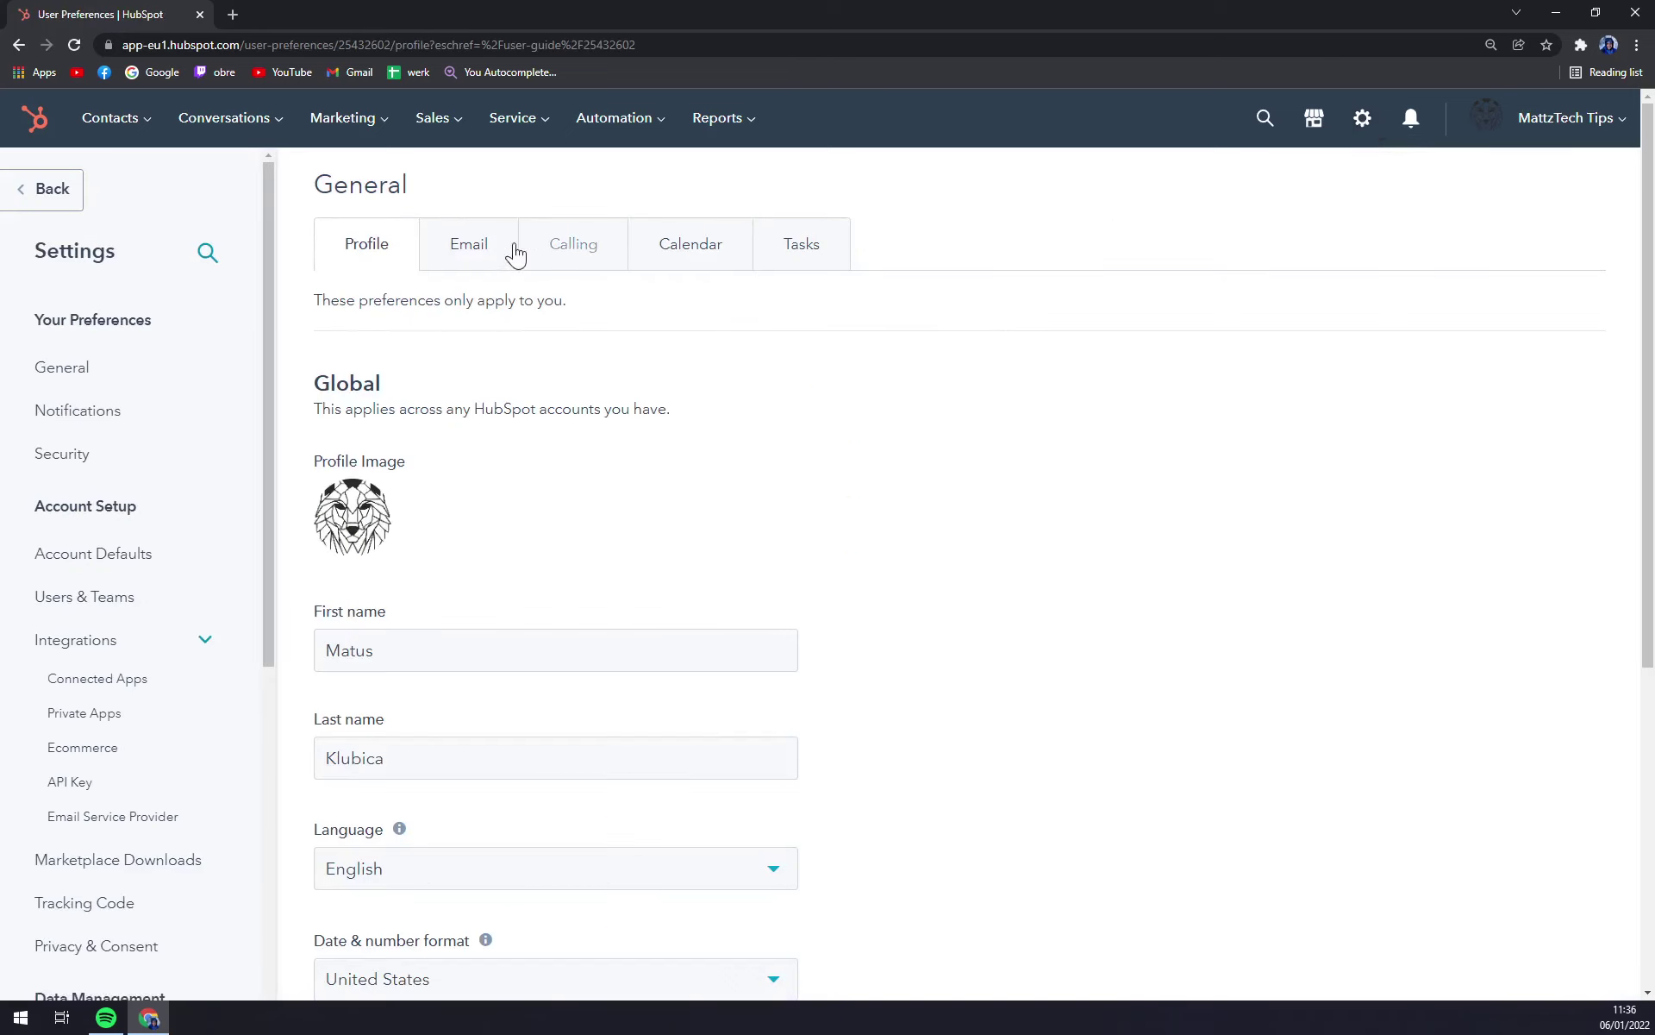
pyautogui.click(108, 351)
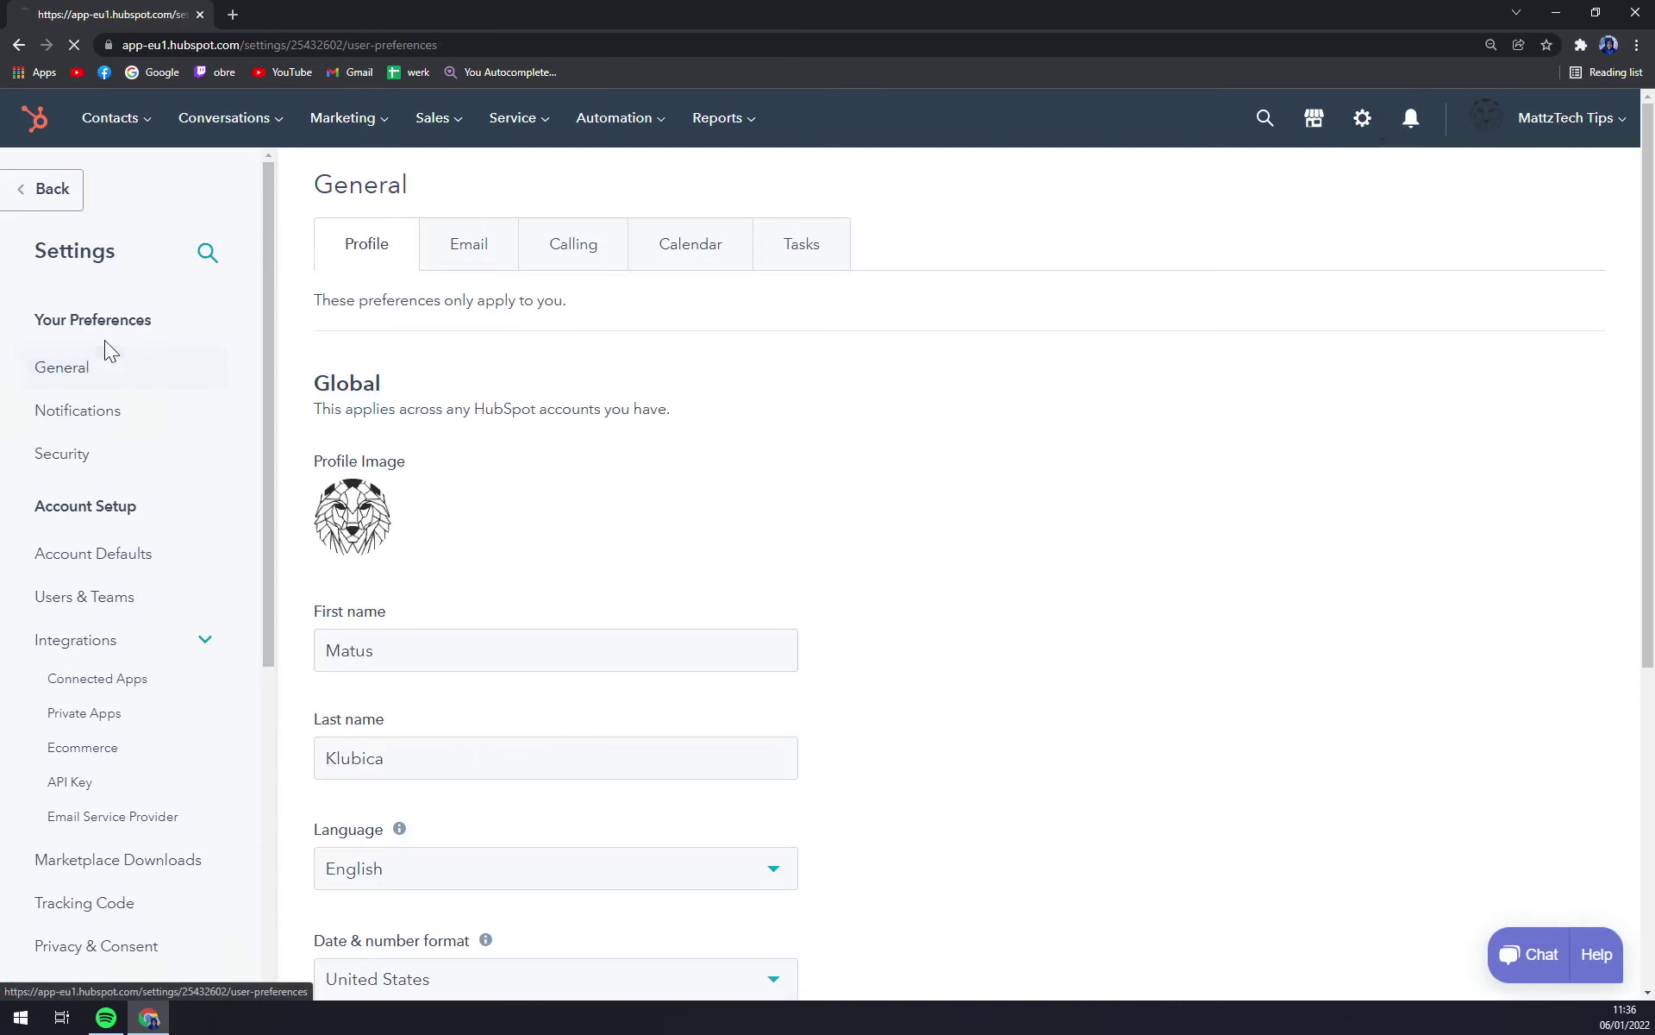
pyautogui.click(455, 251)
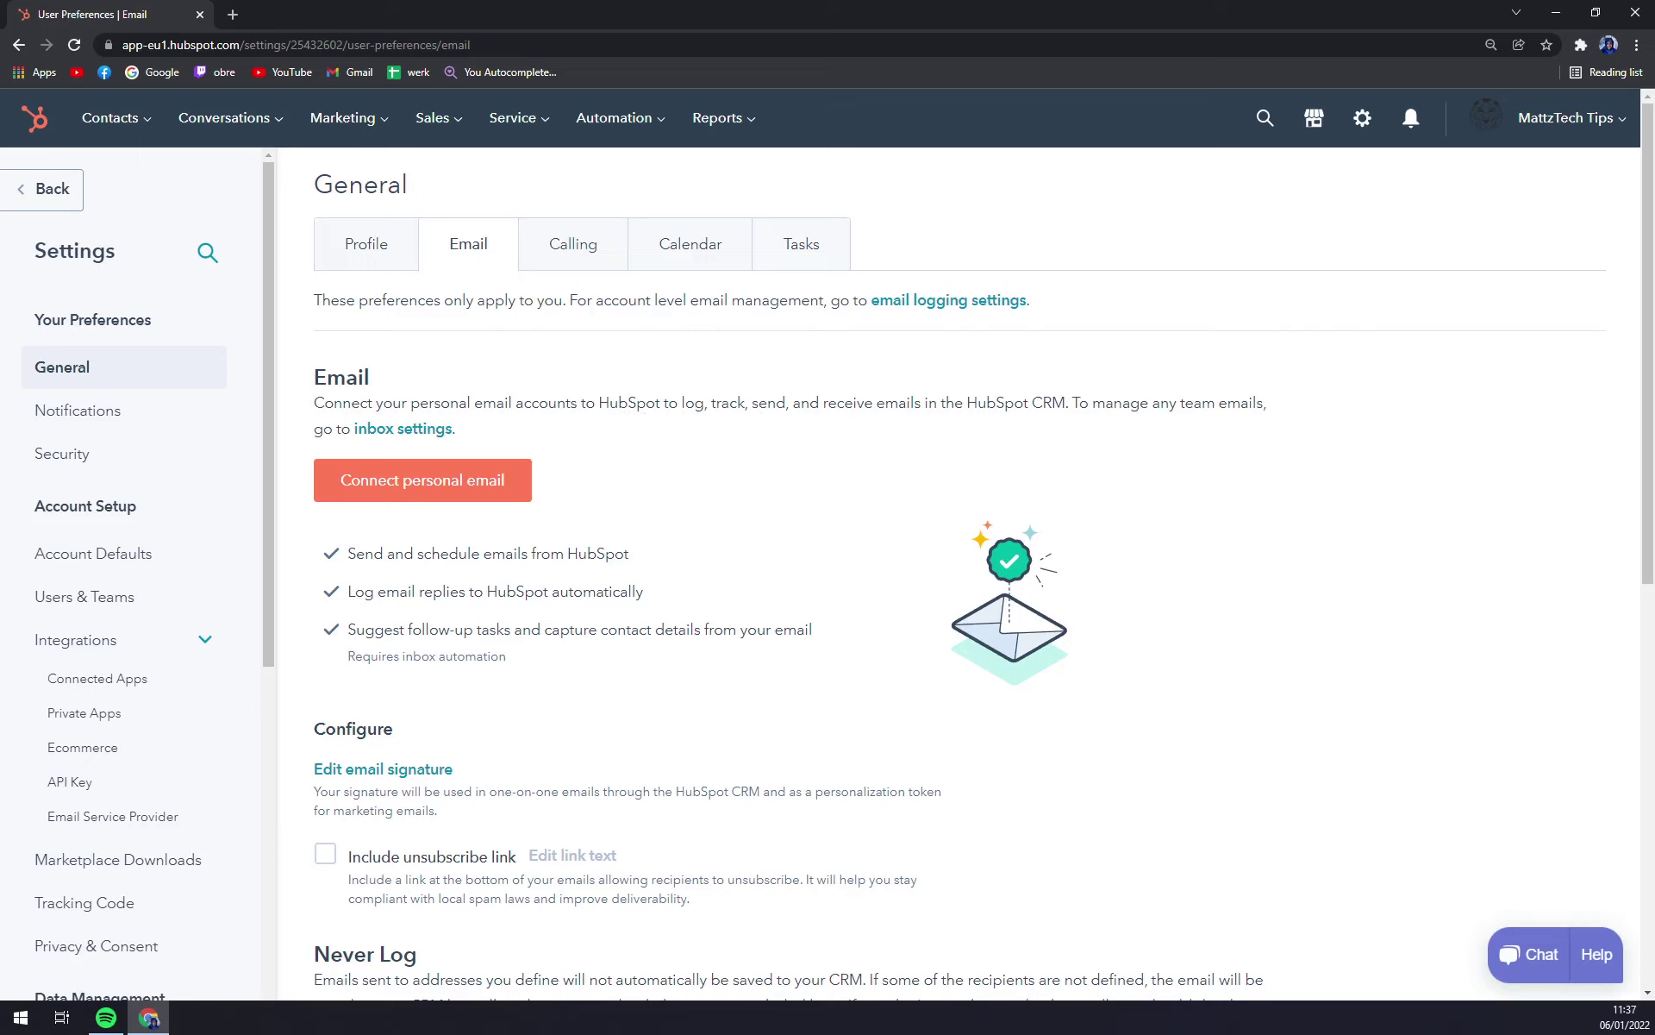
pyautogui.click(458, 484)
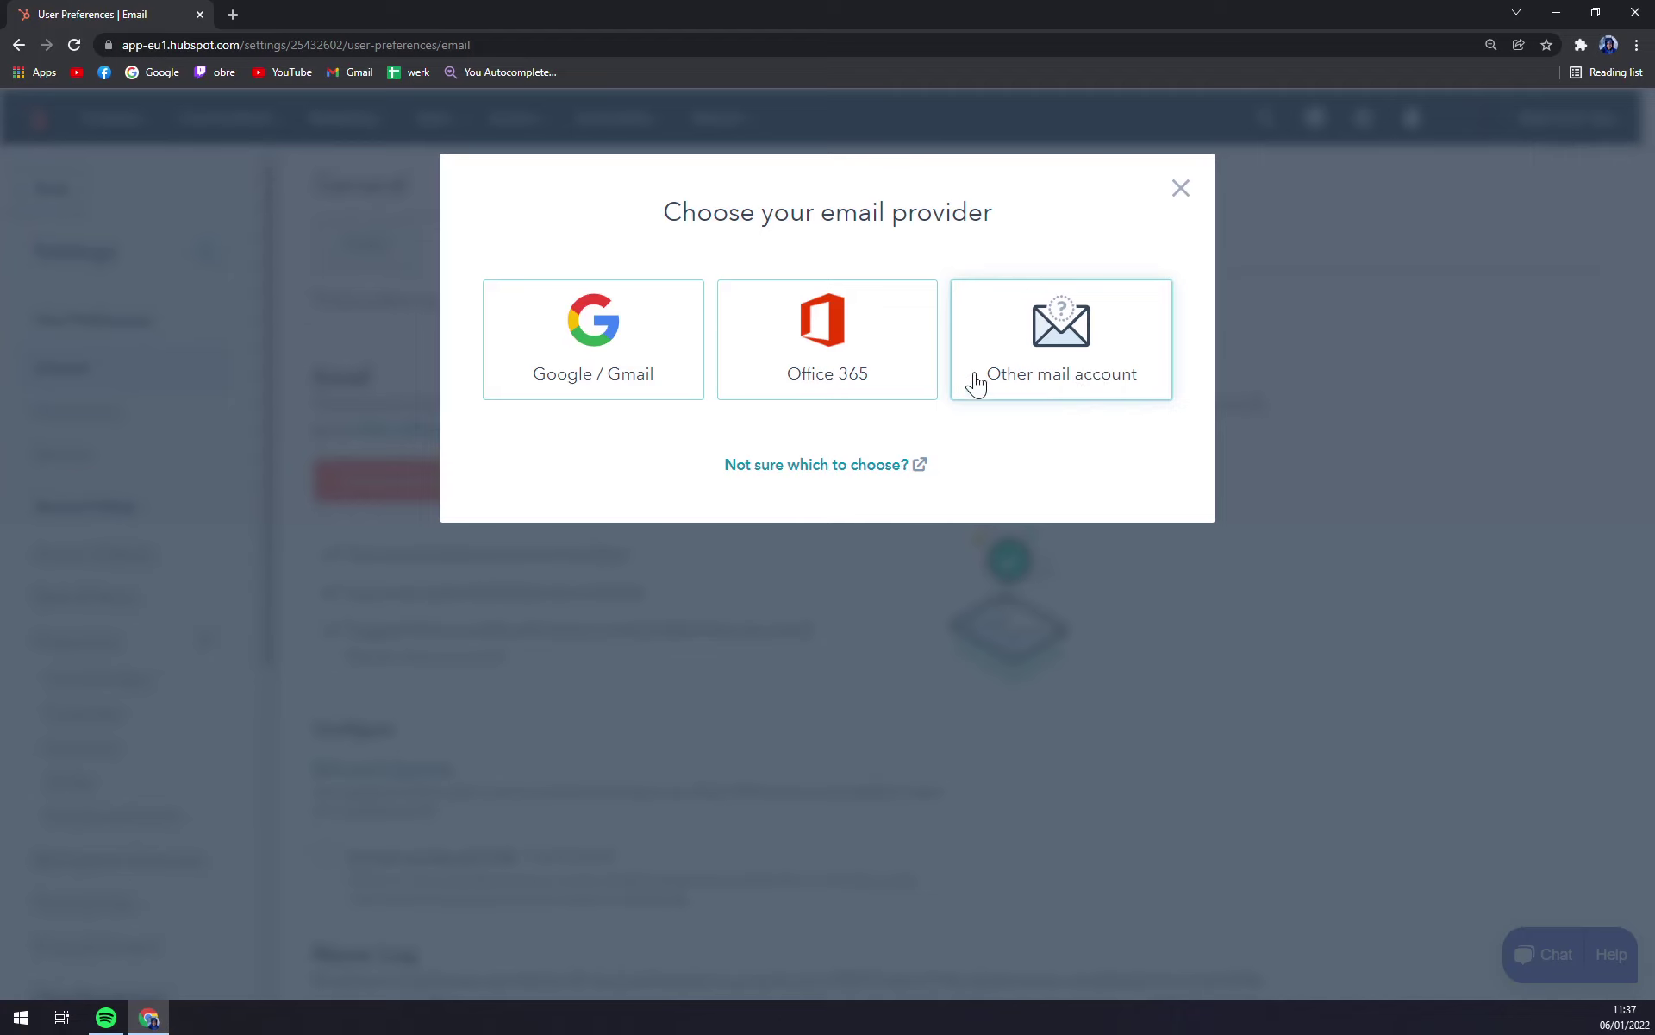
# Step: Pick Other mail account and fill in the email address and password on the setup form
pyautogui.click(1083, 370)
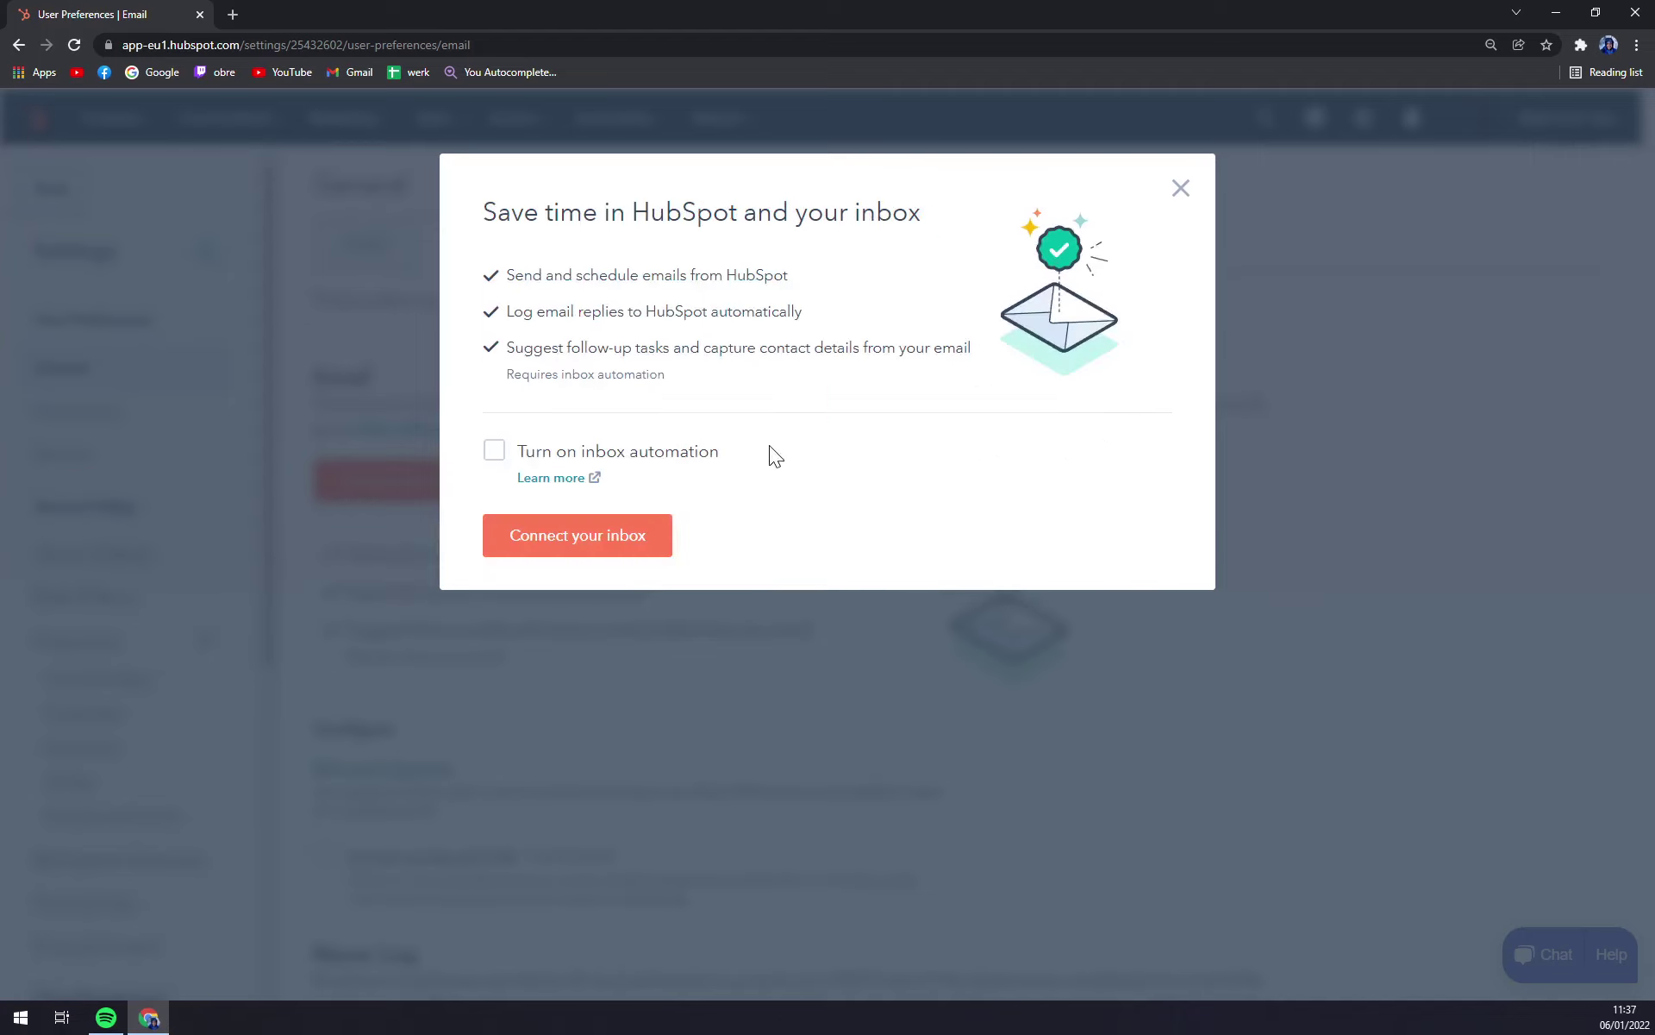
pyautogui.click(574, 544)
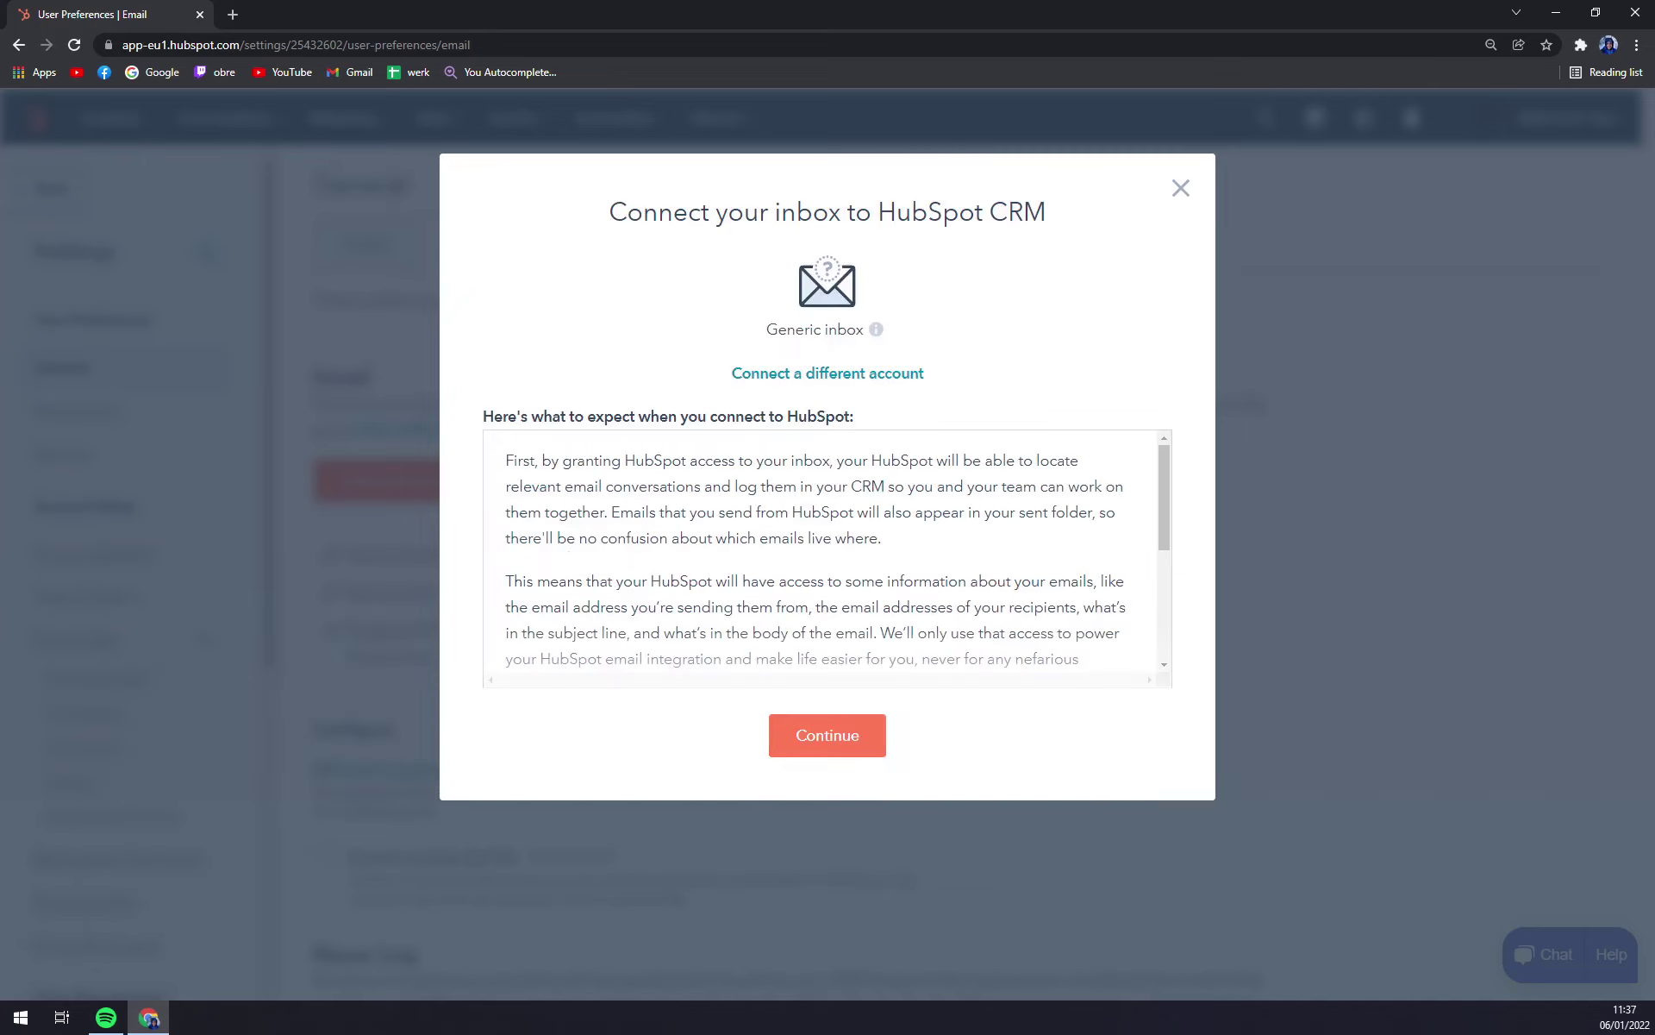
pyautogui.click(826, 733)
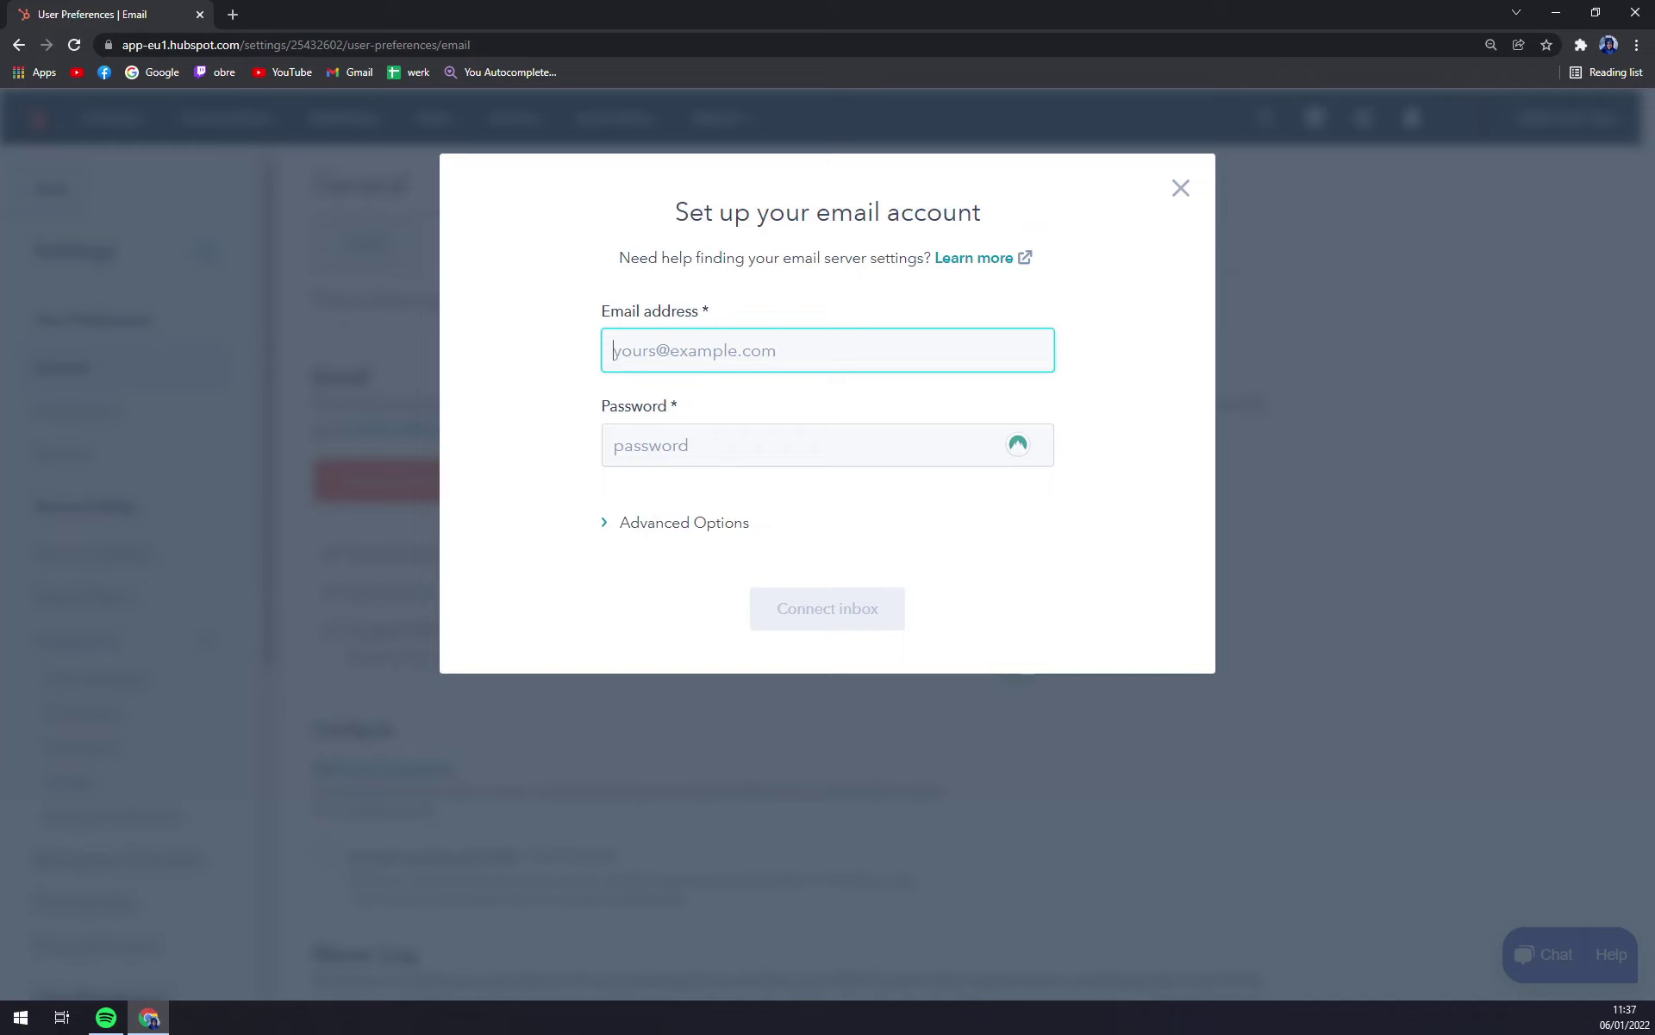
pyautogui.write('r')
pyautogui.press('BackSpace')
pyautogui.press('Tab')
pyautogui.write('******')
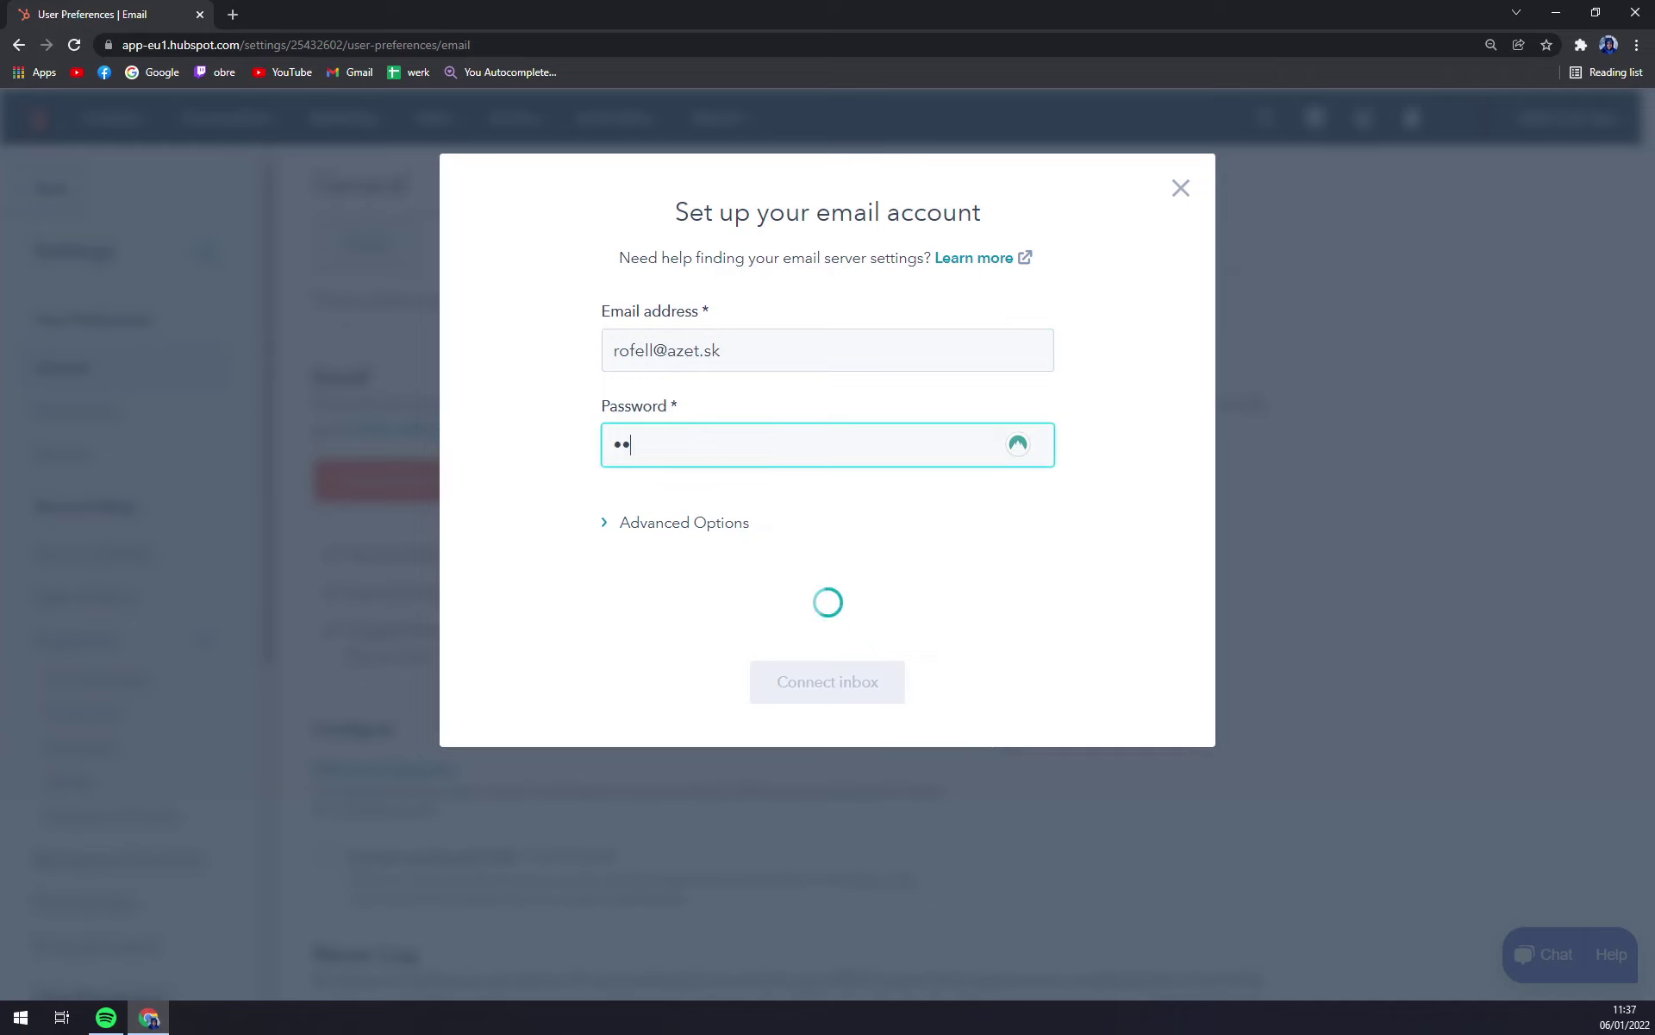
pyautogui.write('*****')
# Step: Review the advanced server settings (IMAP port 993, SMTP port 587), leaving non-secure certificates disallowed
pyautogui.click(692, 533)
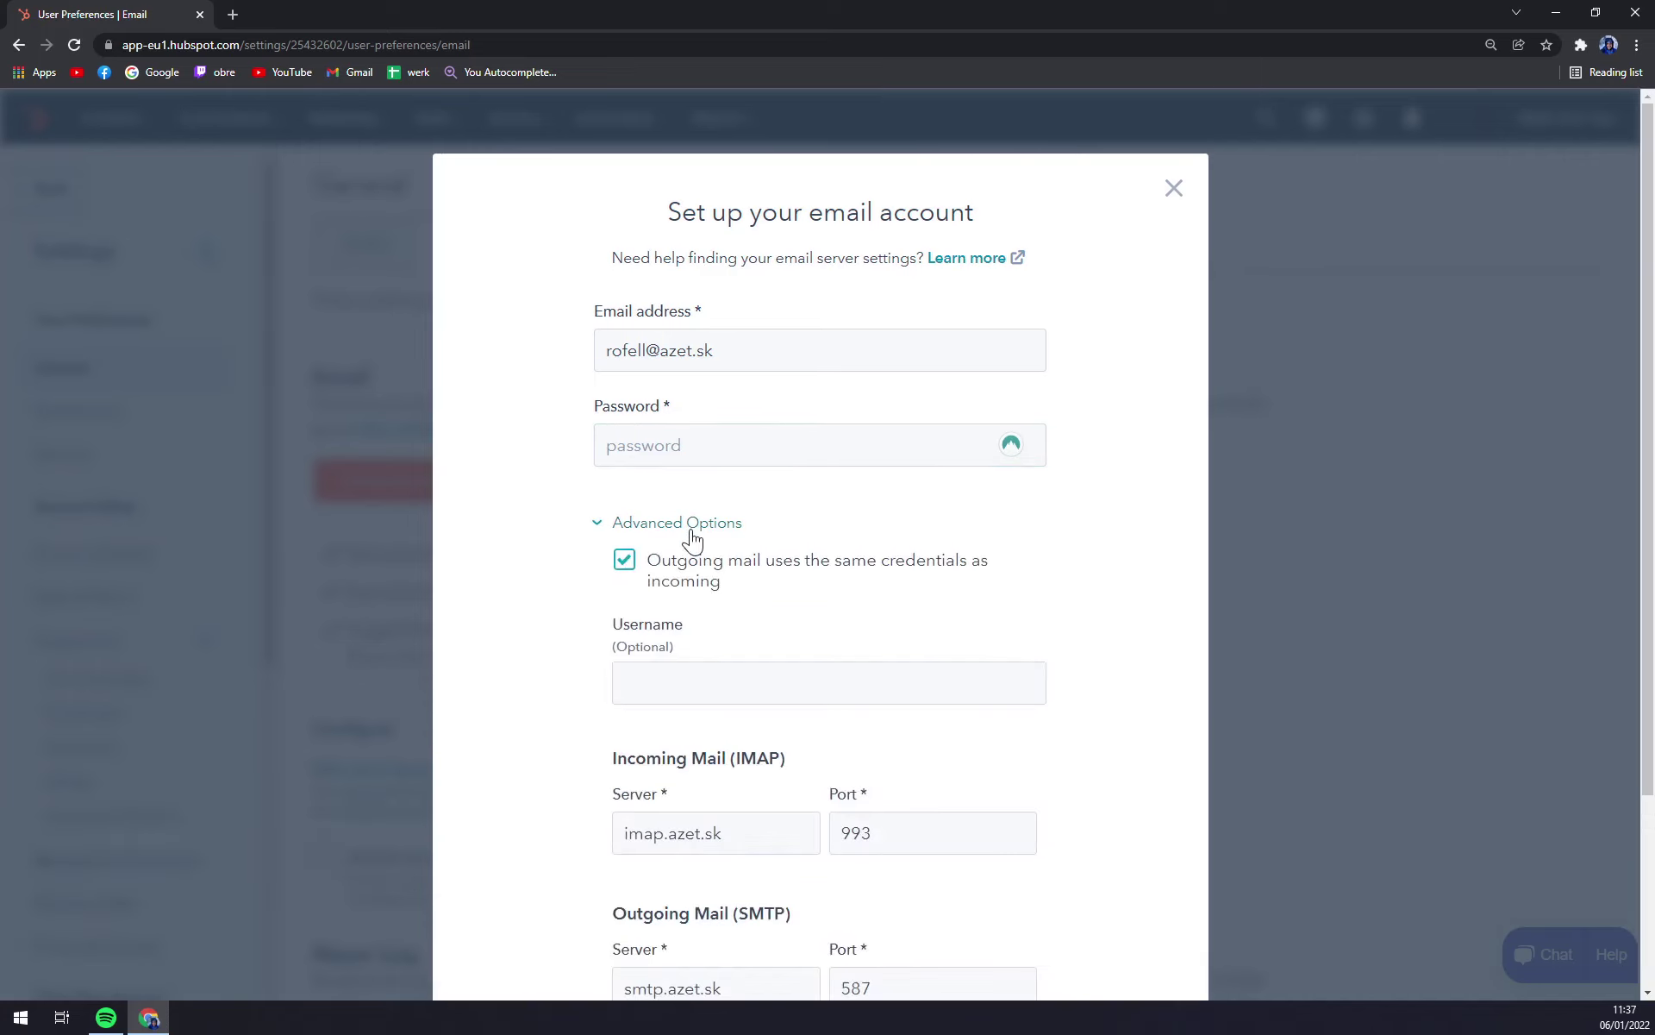
pyautogui.scroll(-2, 805, 621)
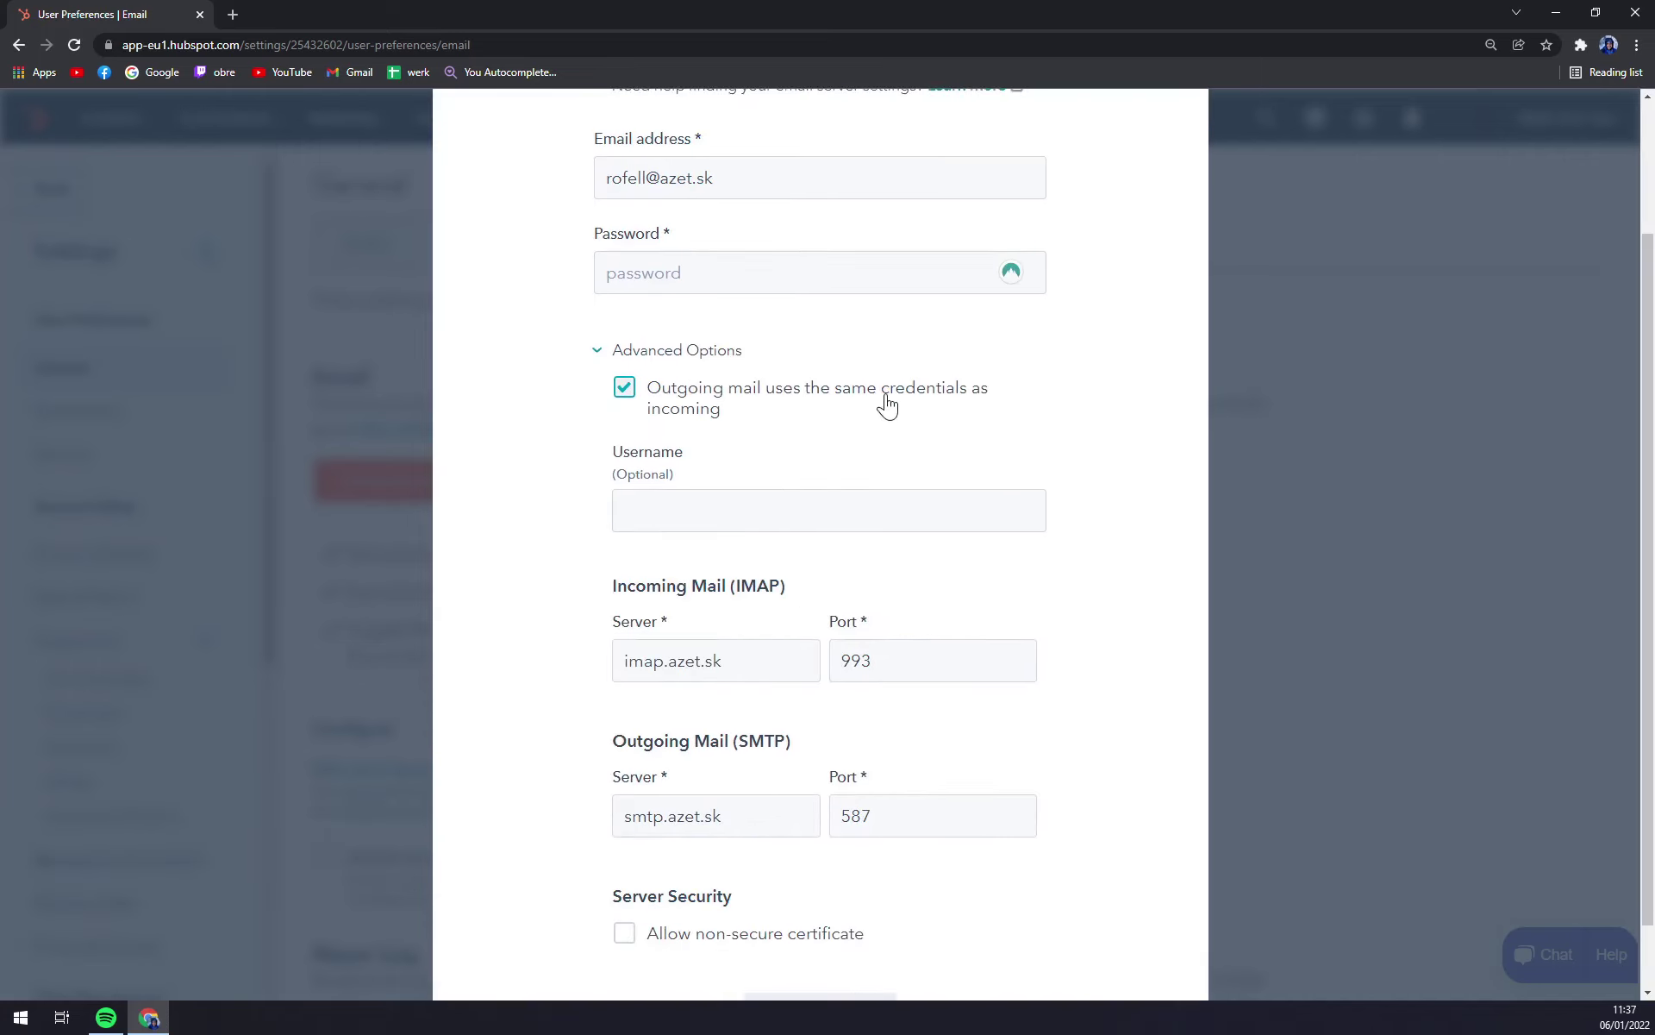
pyautogui.scroll(-1, 750, 399)
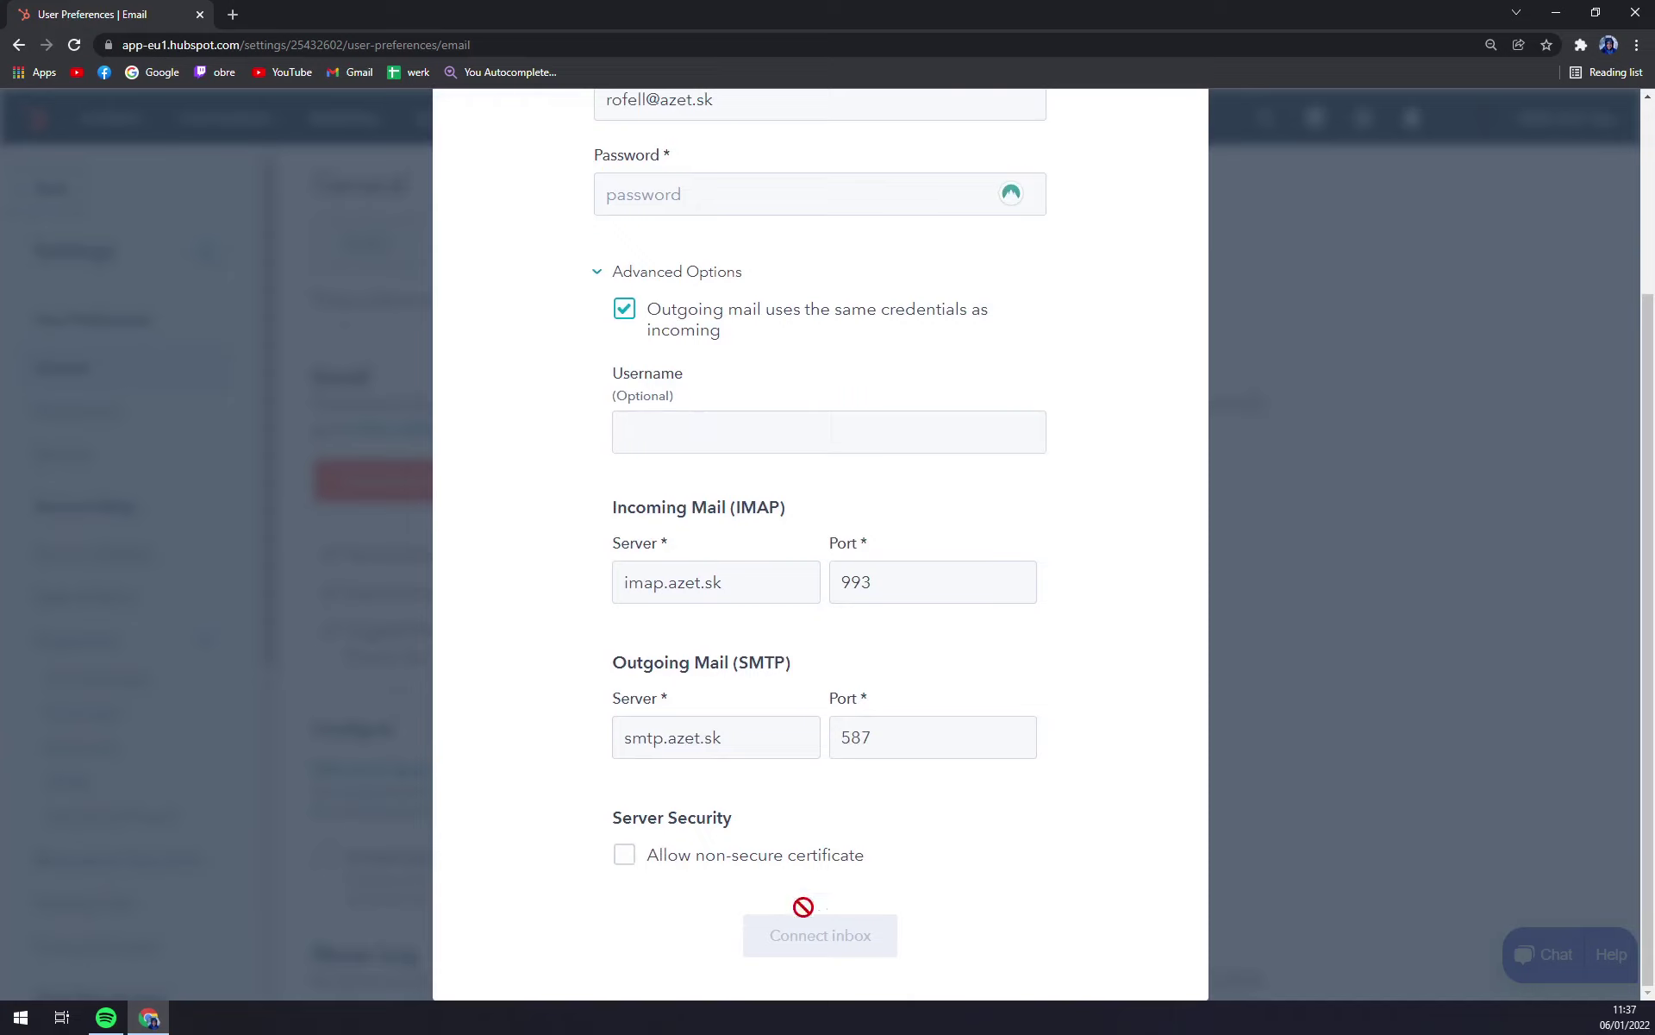
pyautogui.click(783, 874)
pyautogui.click(783, 875)
pyautogui.scroll(3, 802, 862)
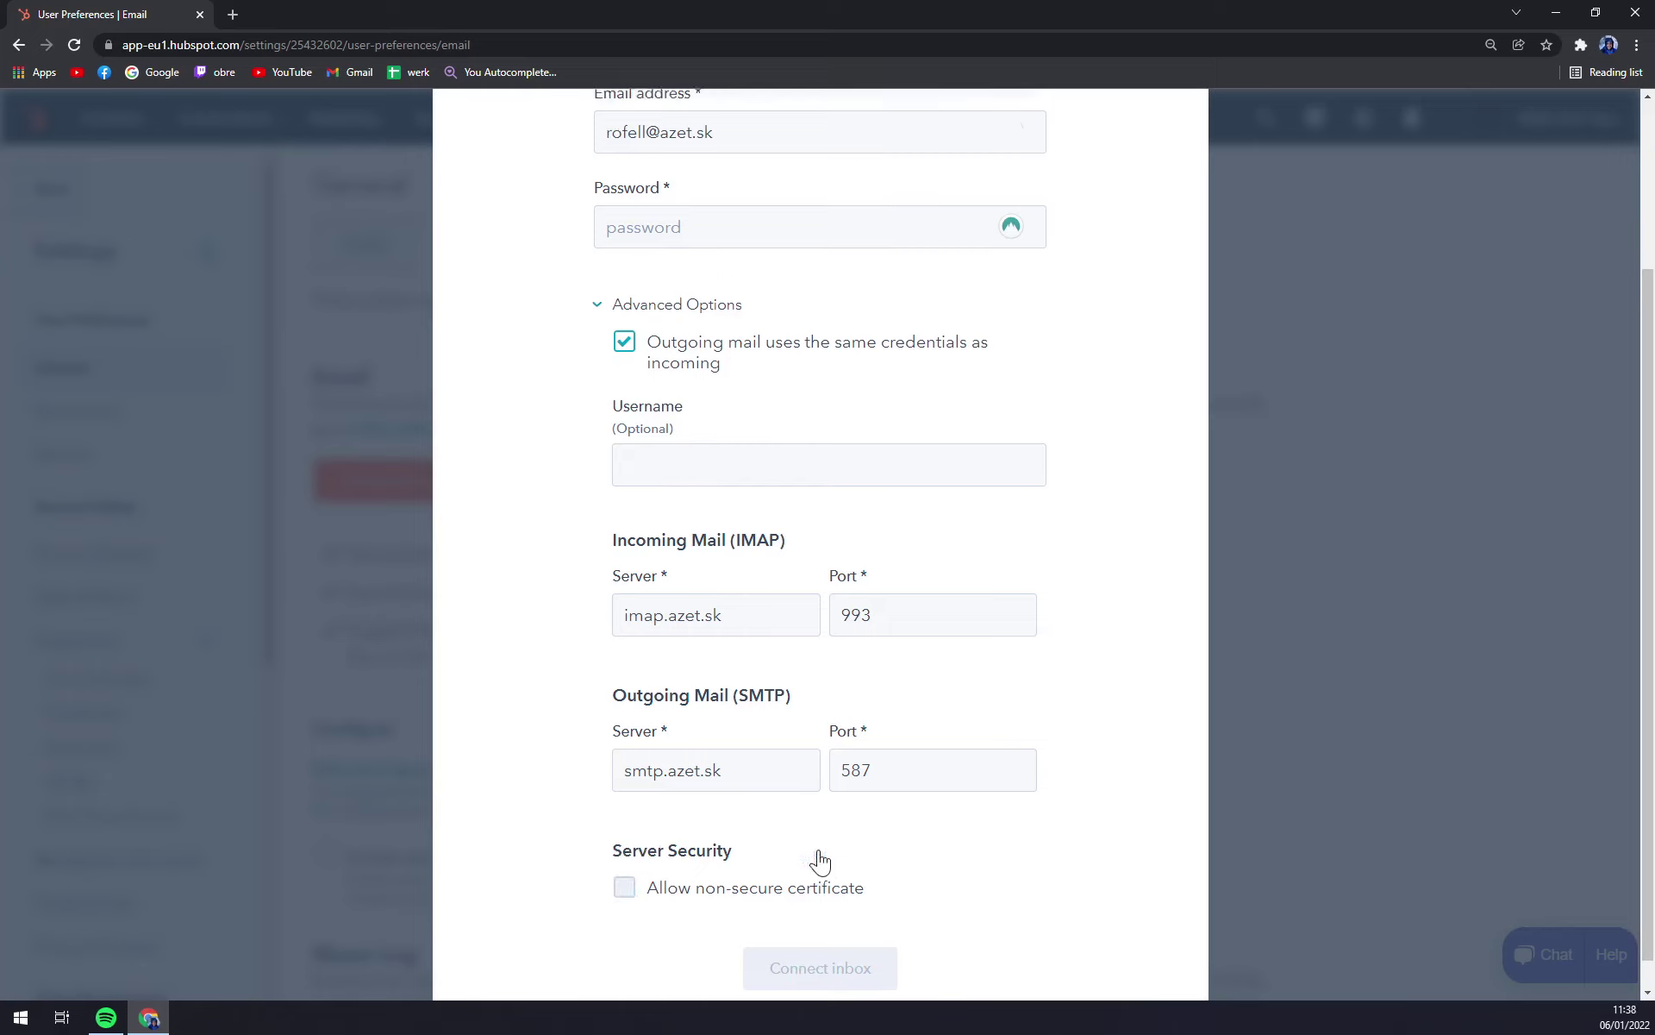
# Step: Re-enter the account password and try connecting the inbox
pyautogui.click(656, 525)
pyautogui.click(802, 431)
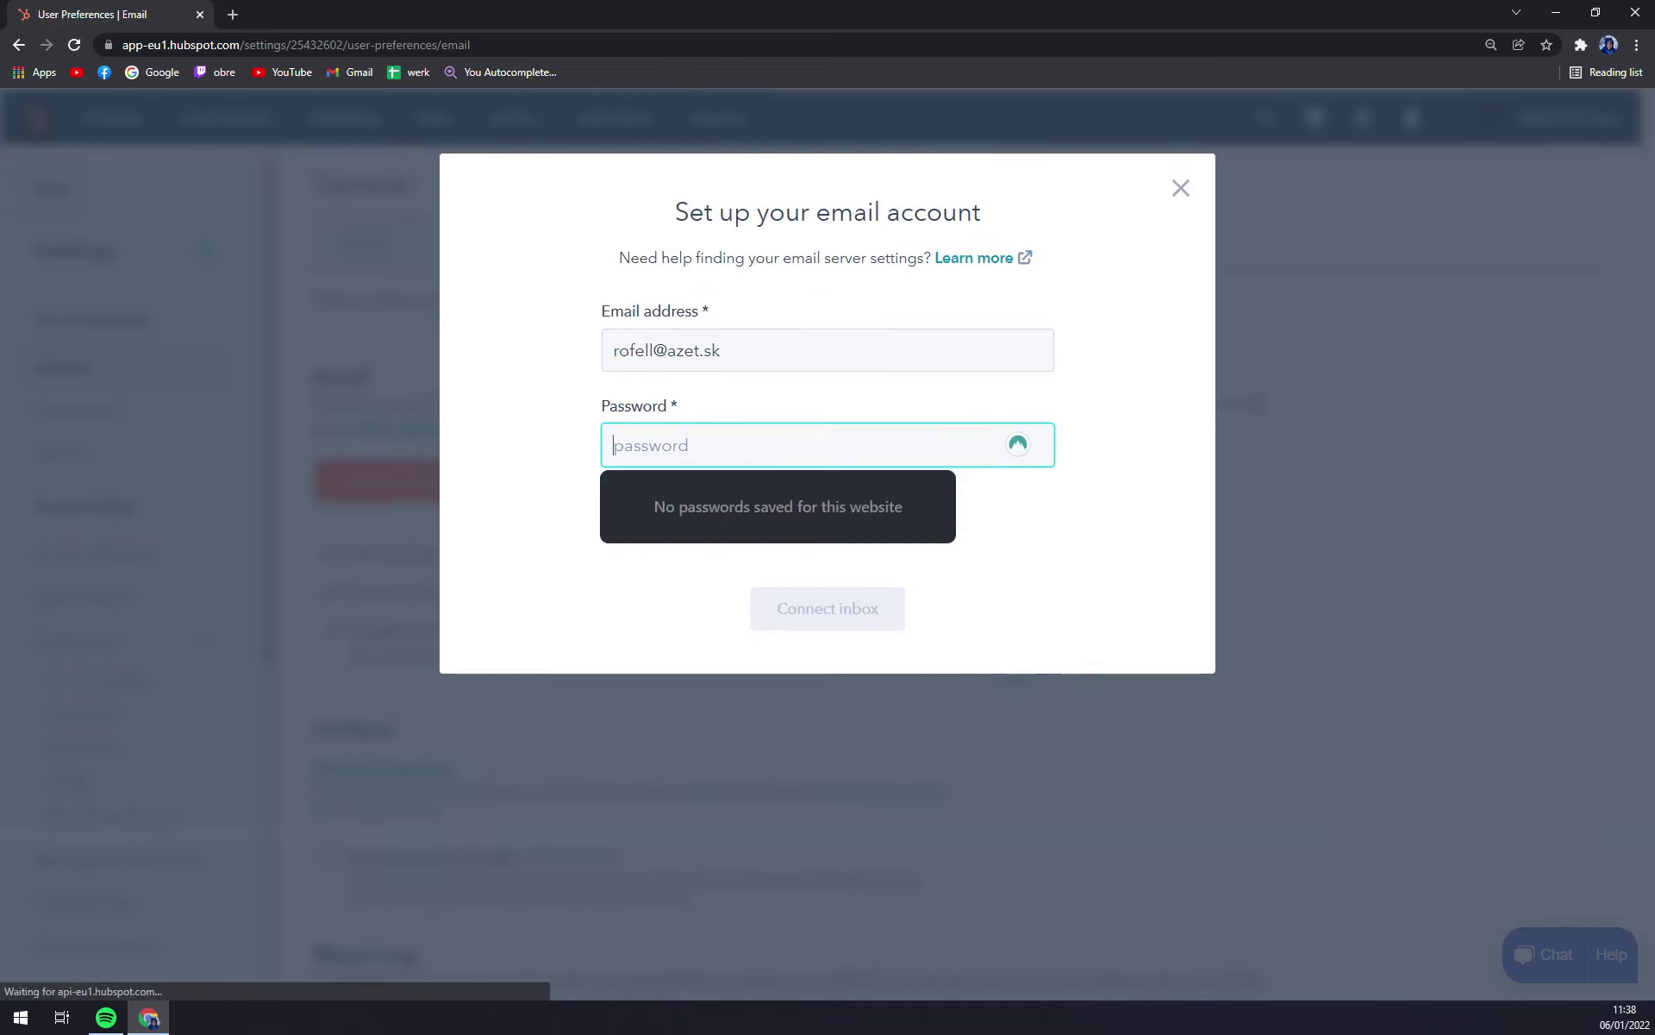
pyautogui.write('•••••••••')
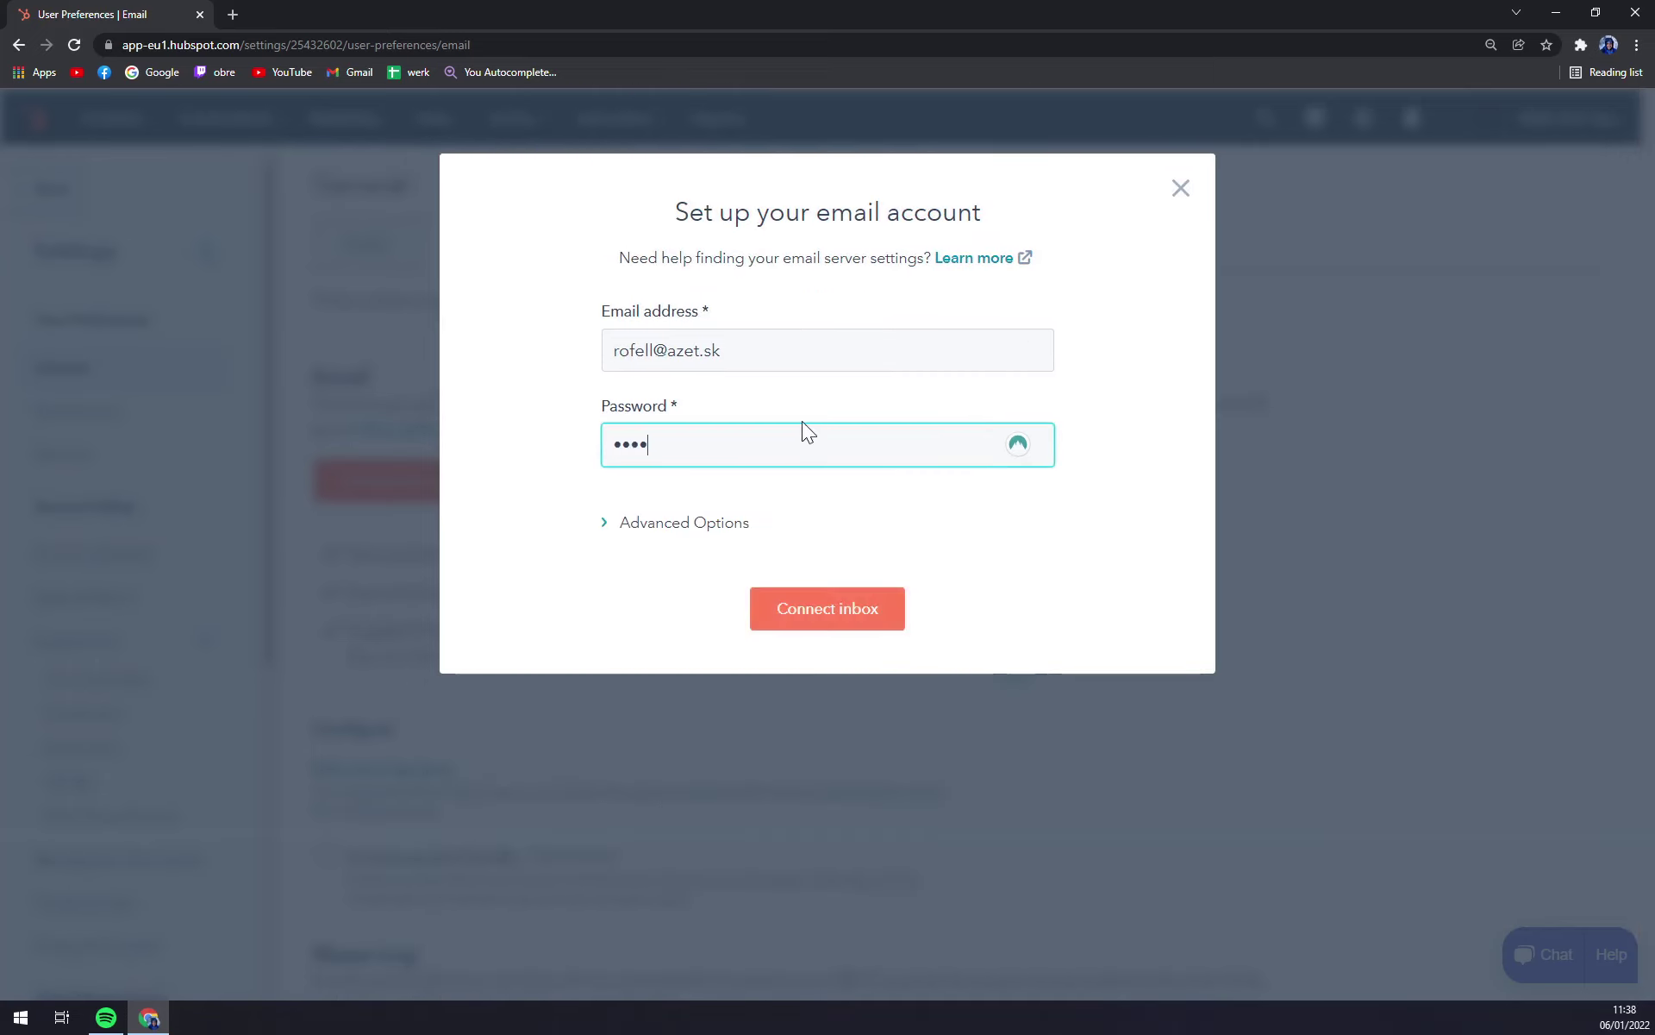
pyautogui.write('••')
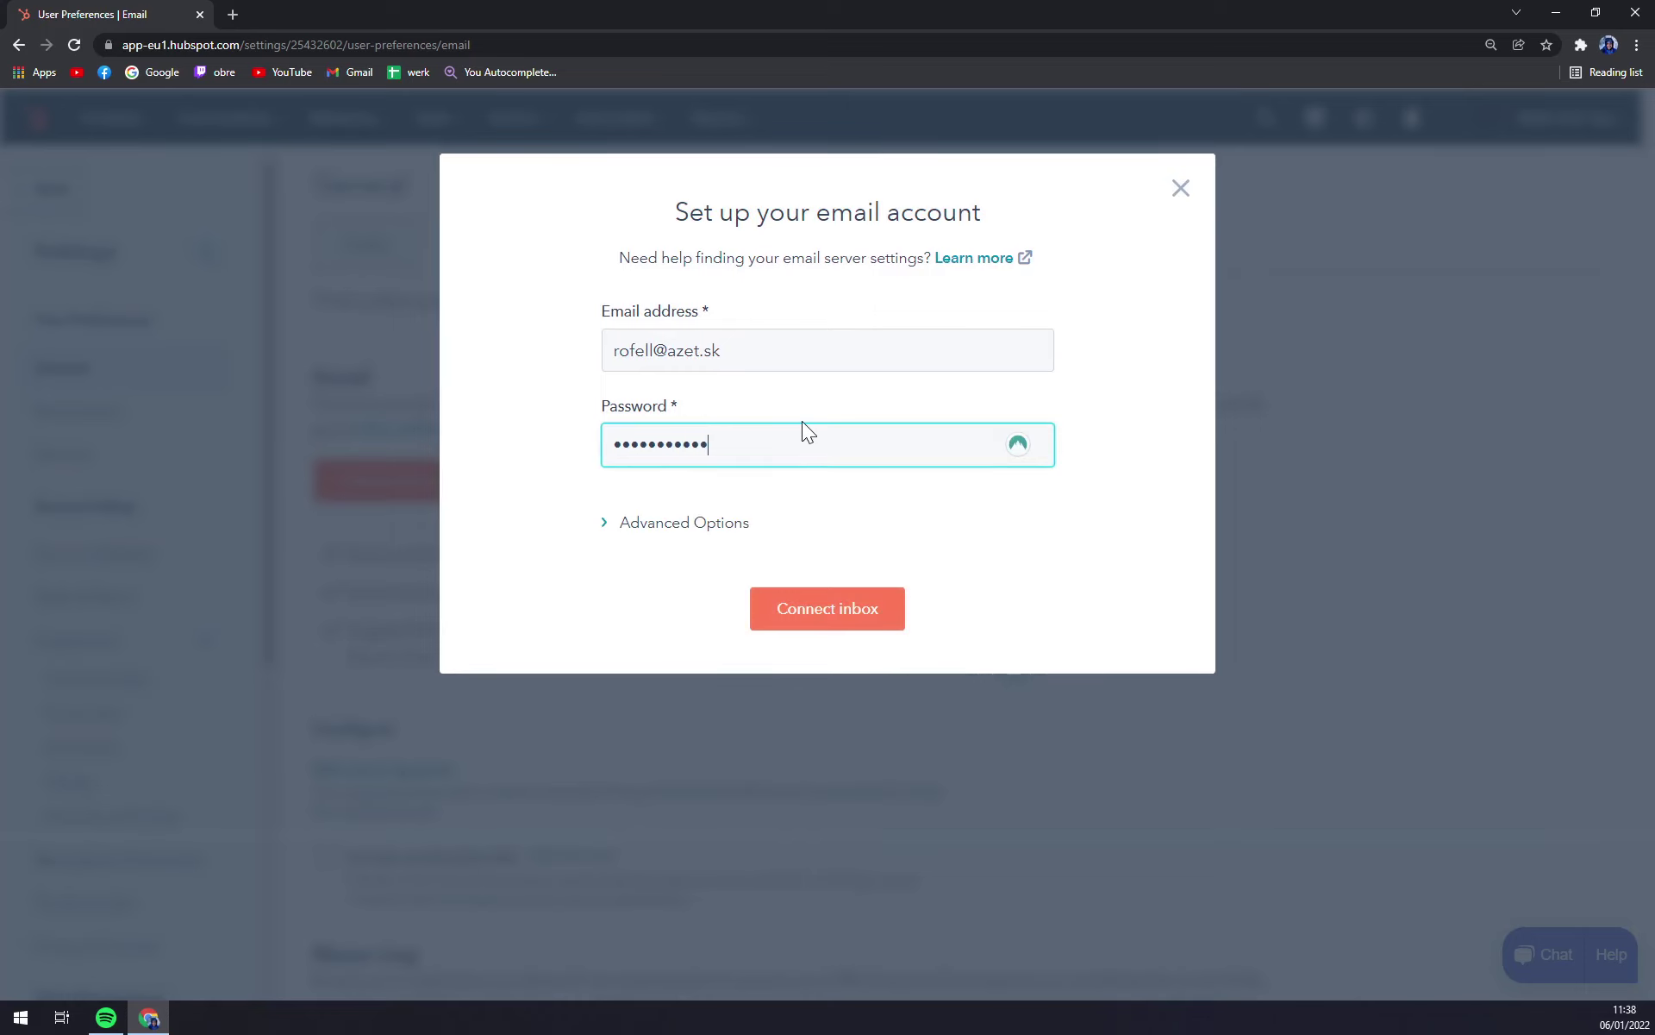
pyautogui.click(806, 610)
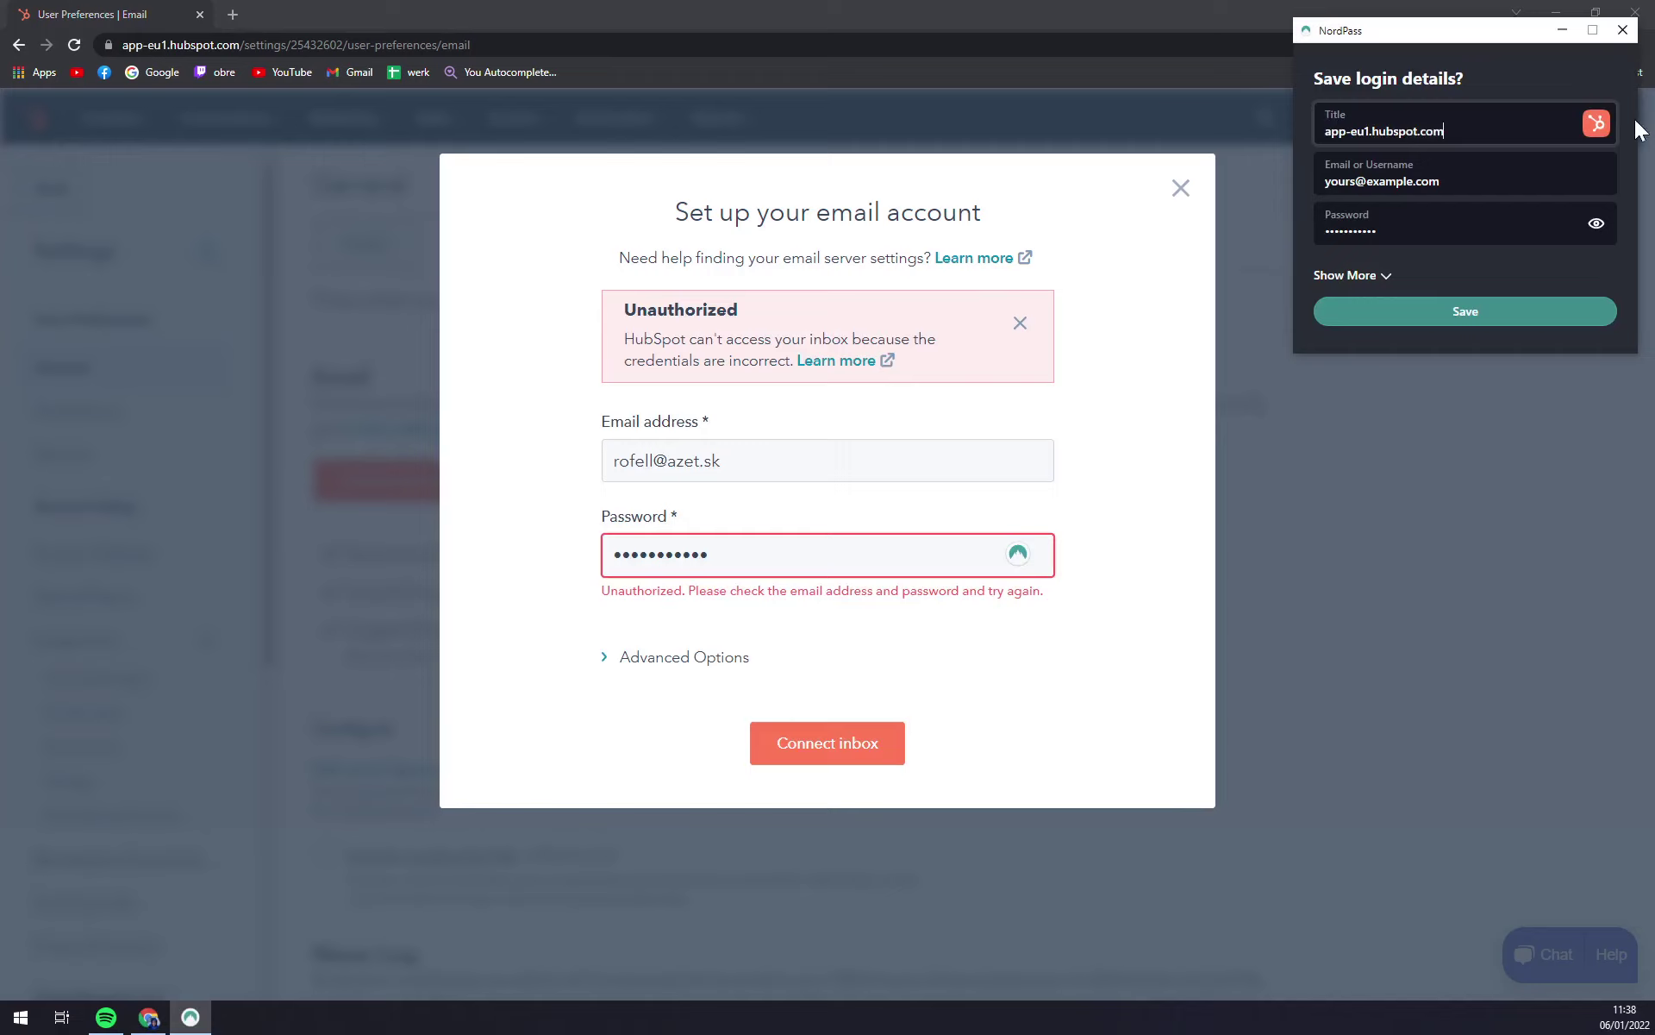
# Step: Replace the password, have outgoing mail reuse incoming credentials, then close the failed setup dialog
pyautogui.click(1622, 30)
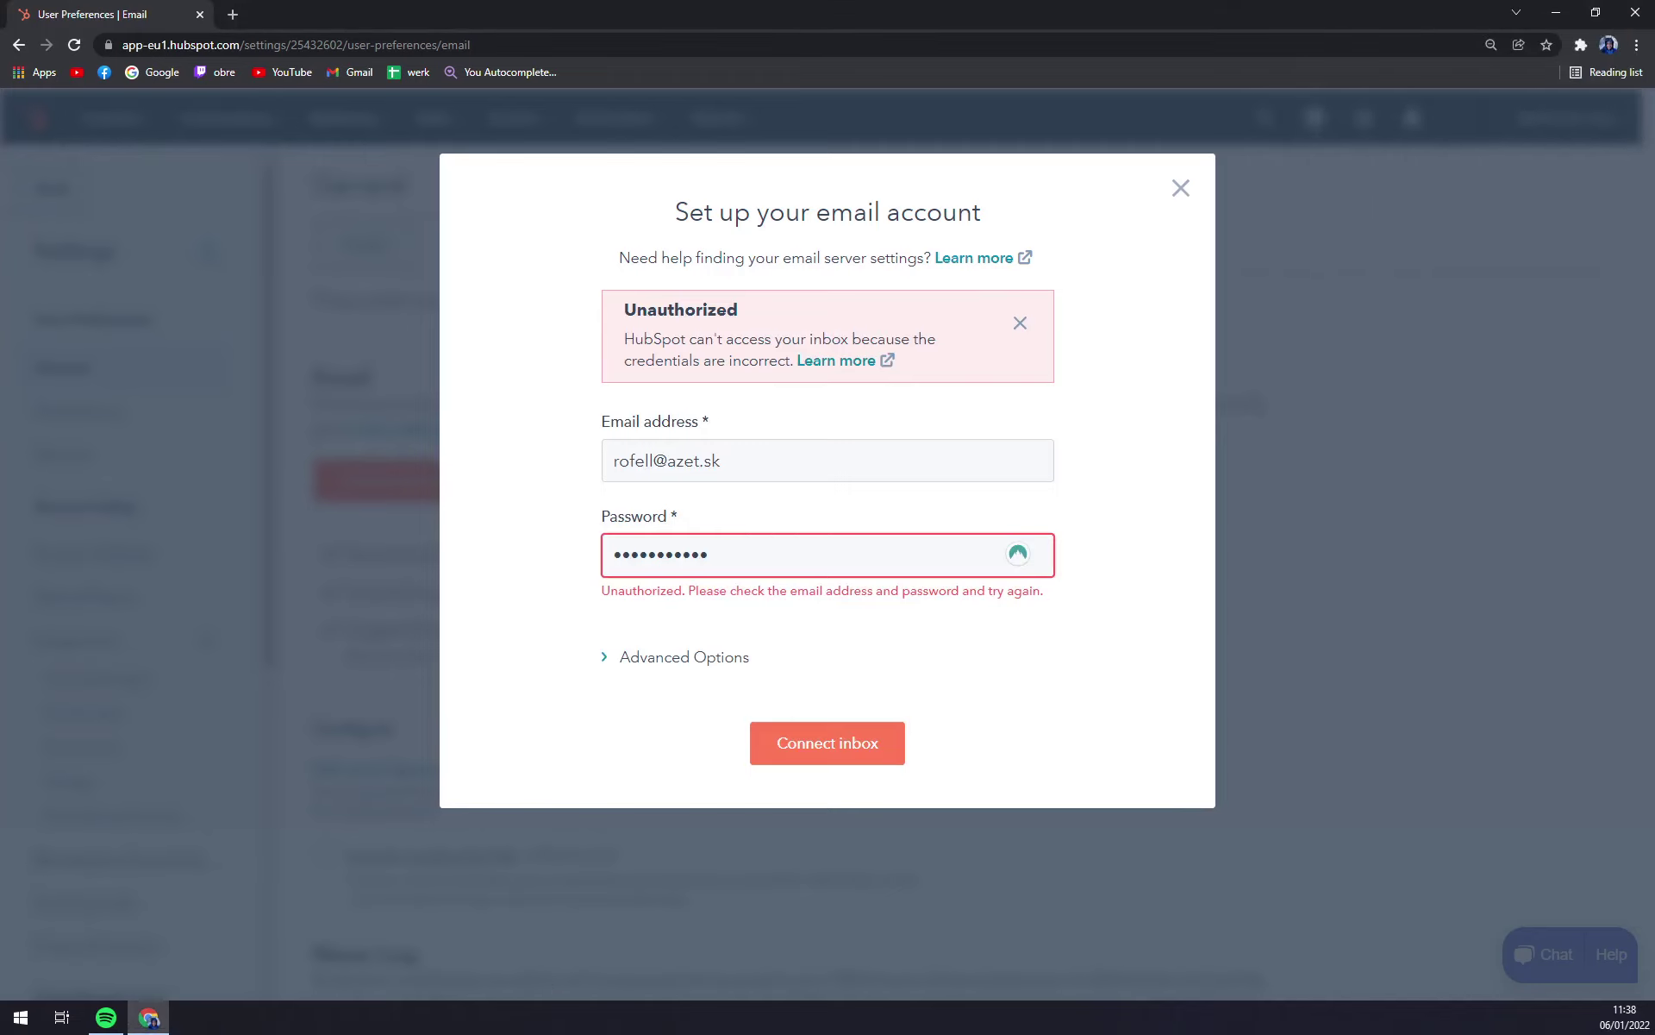
pyautogui.press('Tab')
pyautogui.write('••••')
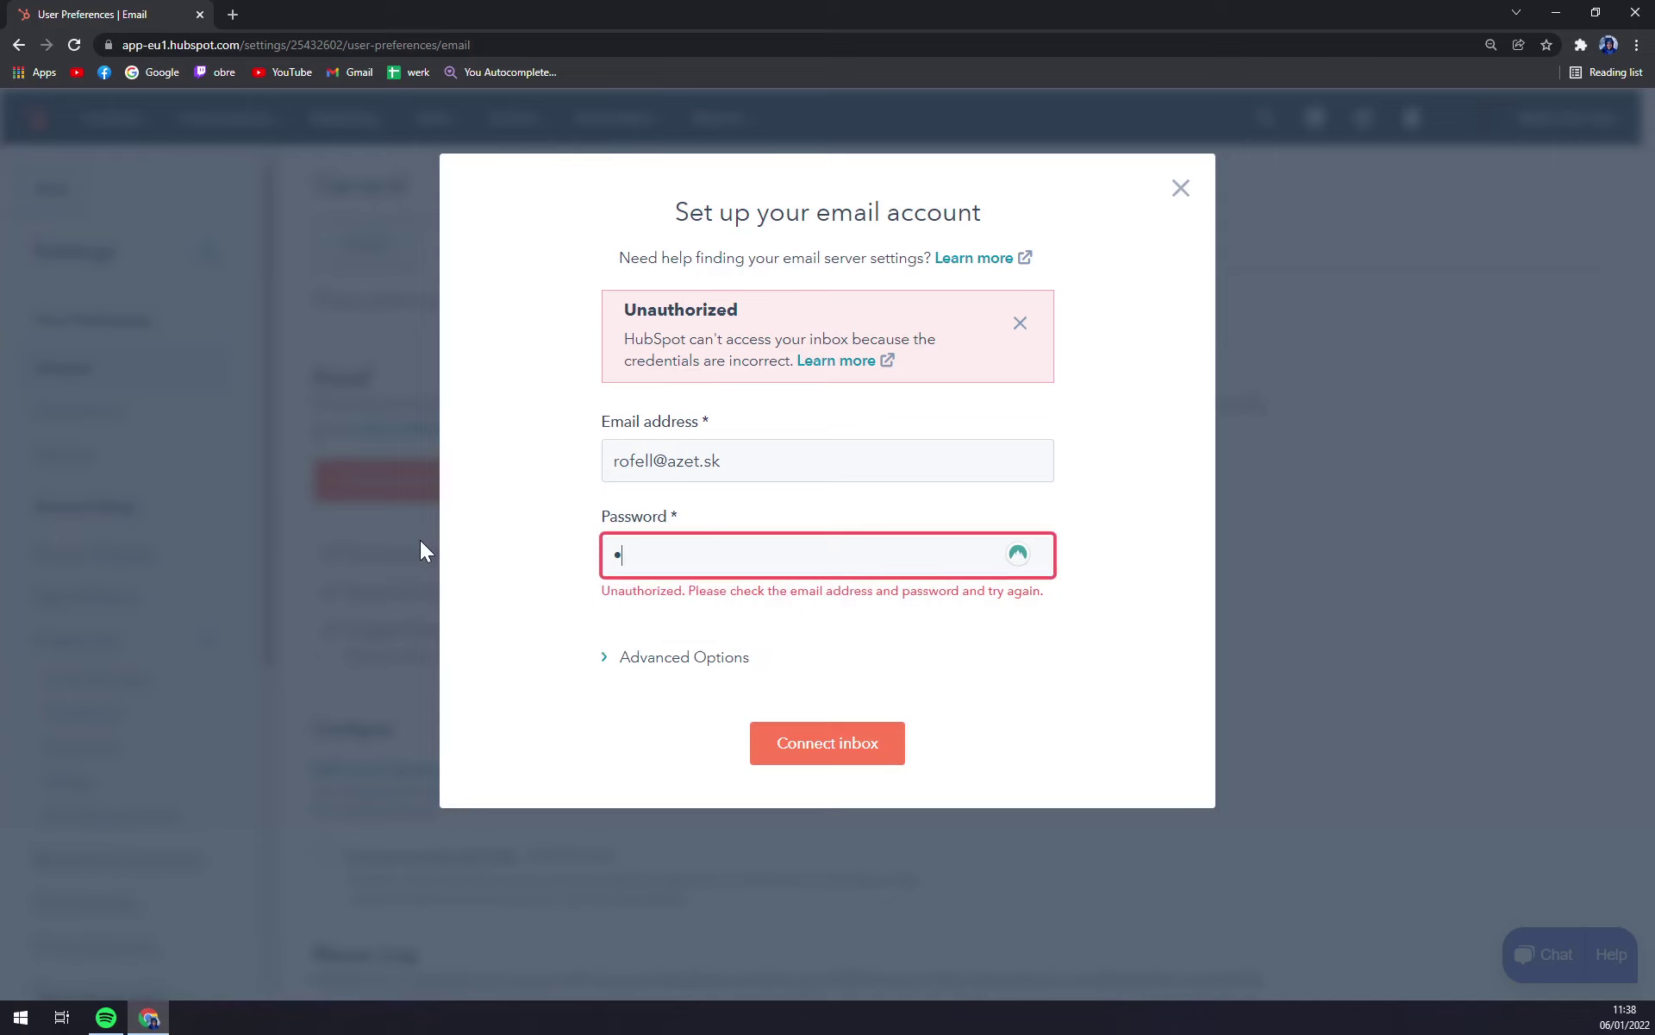
pyautogui.write('•••••••')
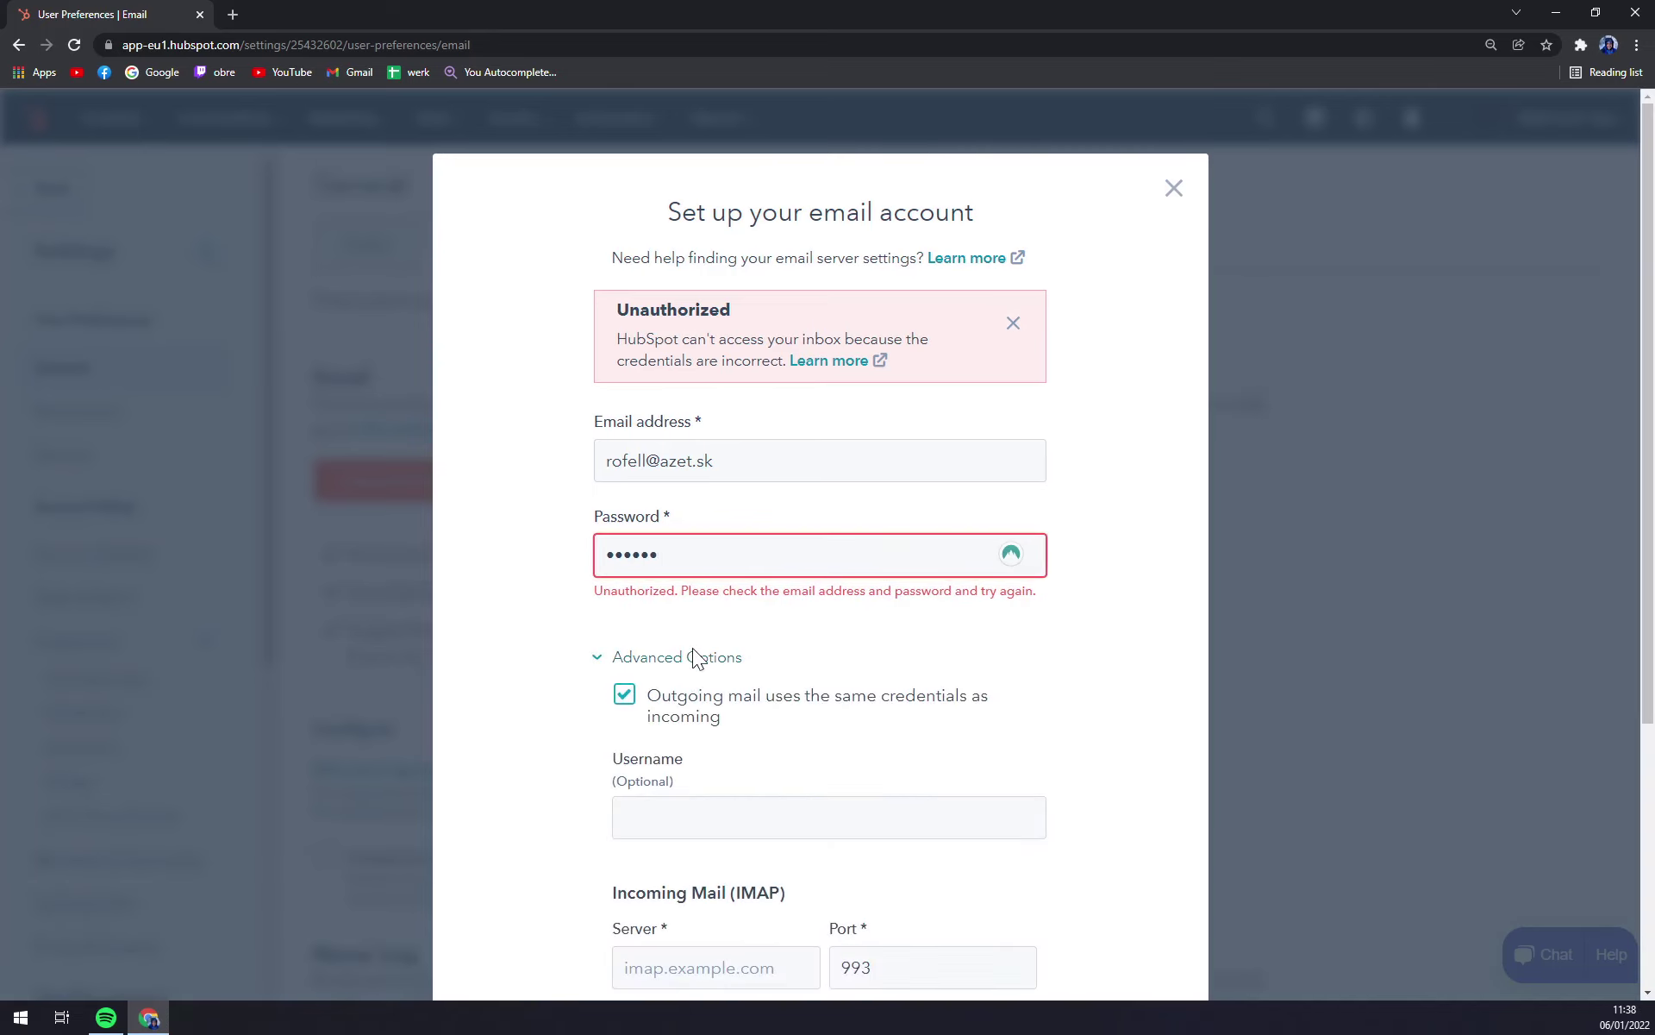
pyautogui.click(626, 699)
pyautogui.click(636, 716)
pyautogui.scroll(-4, 765, 747)
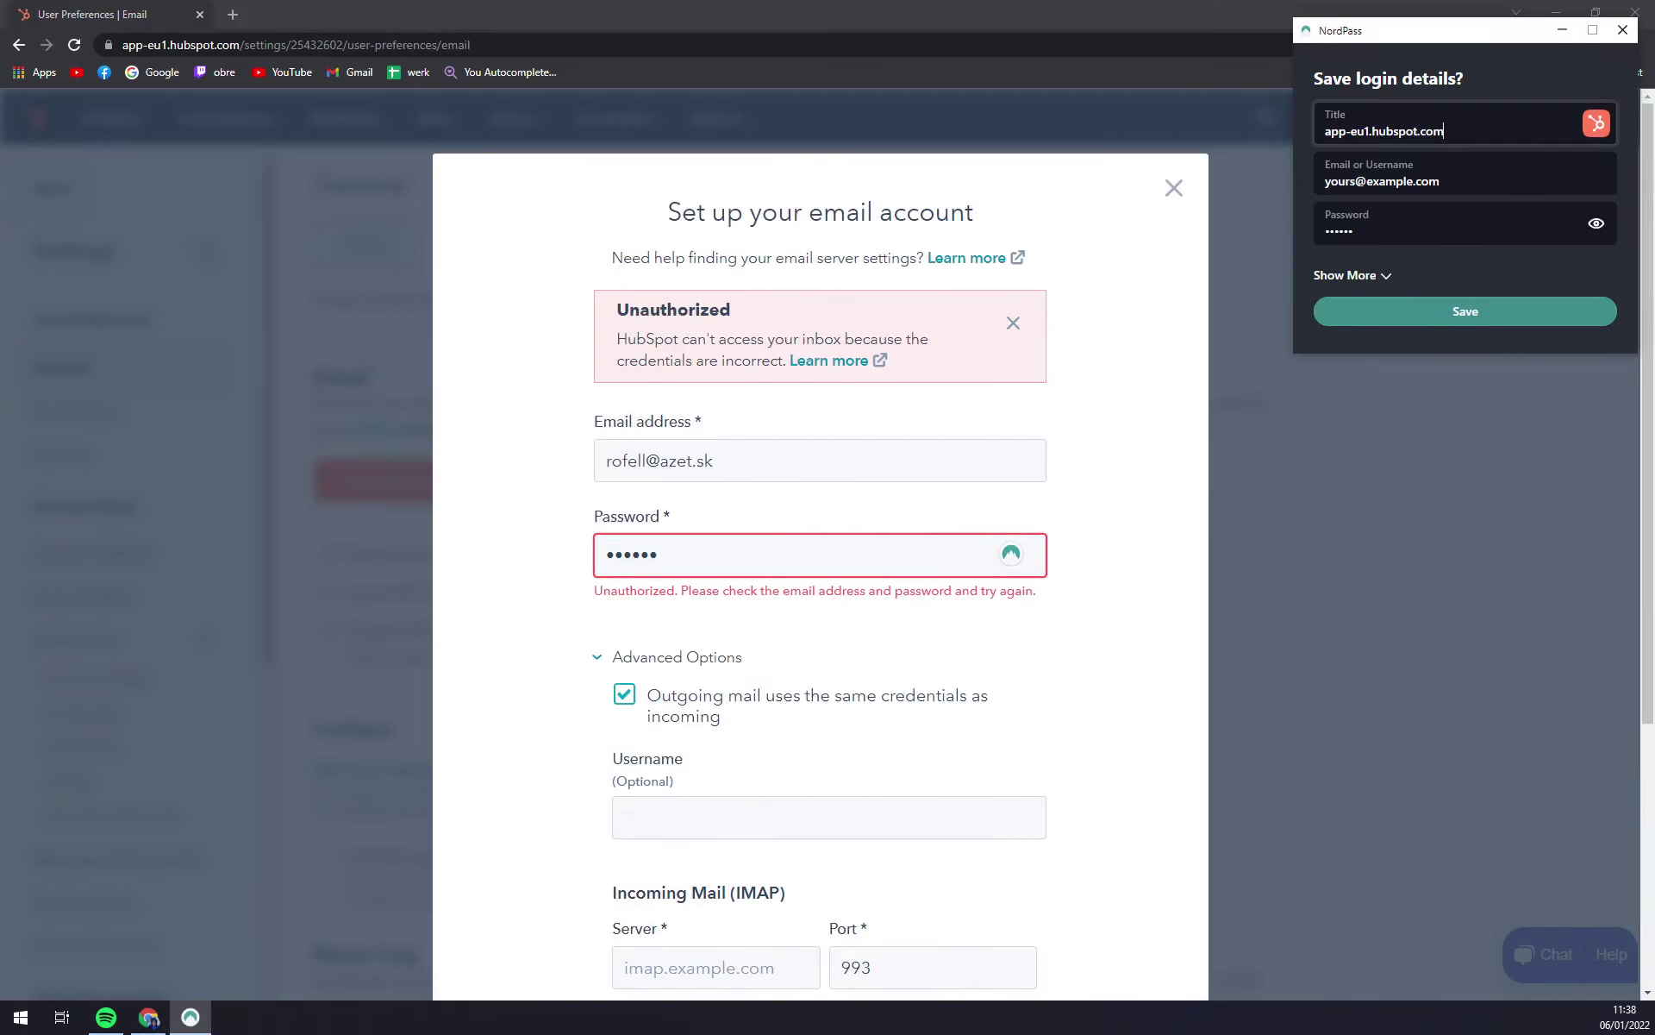
pyautogui.click(1174, 187)
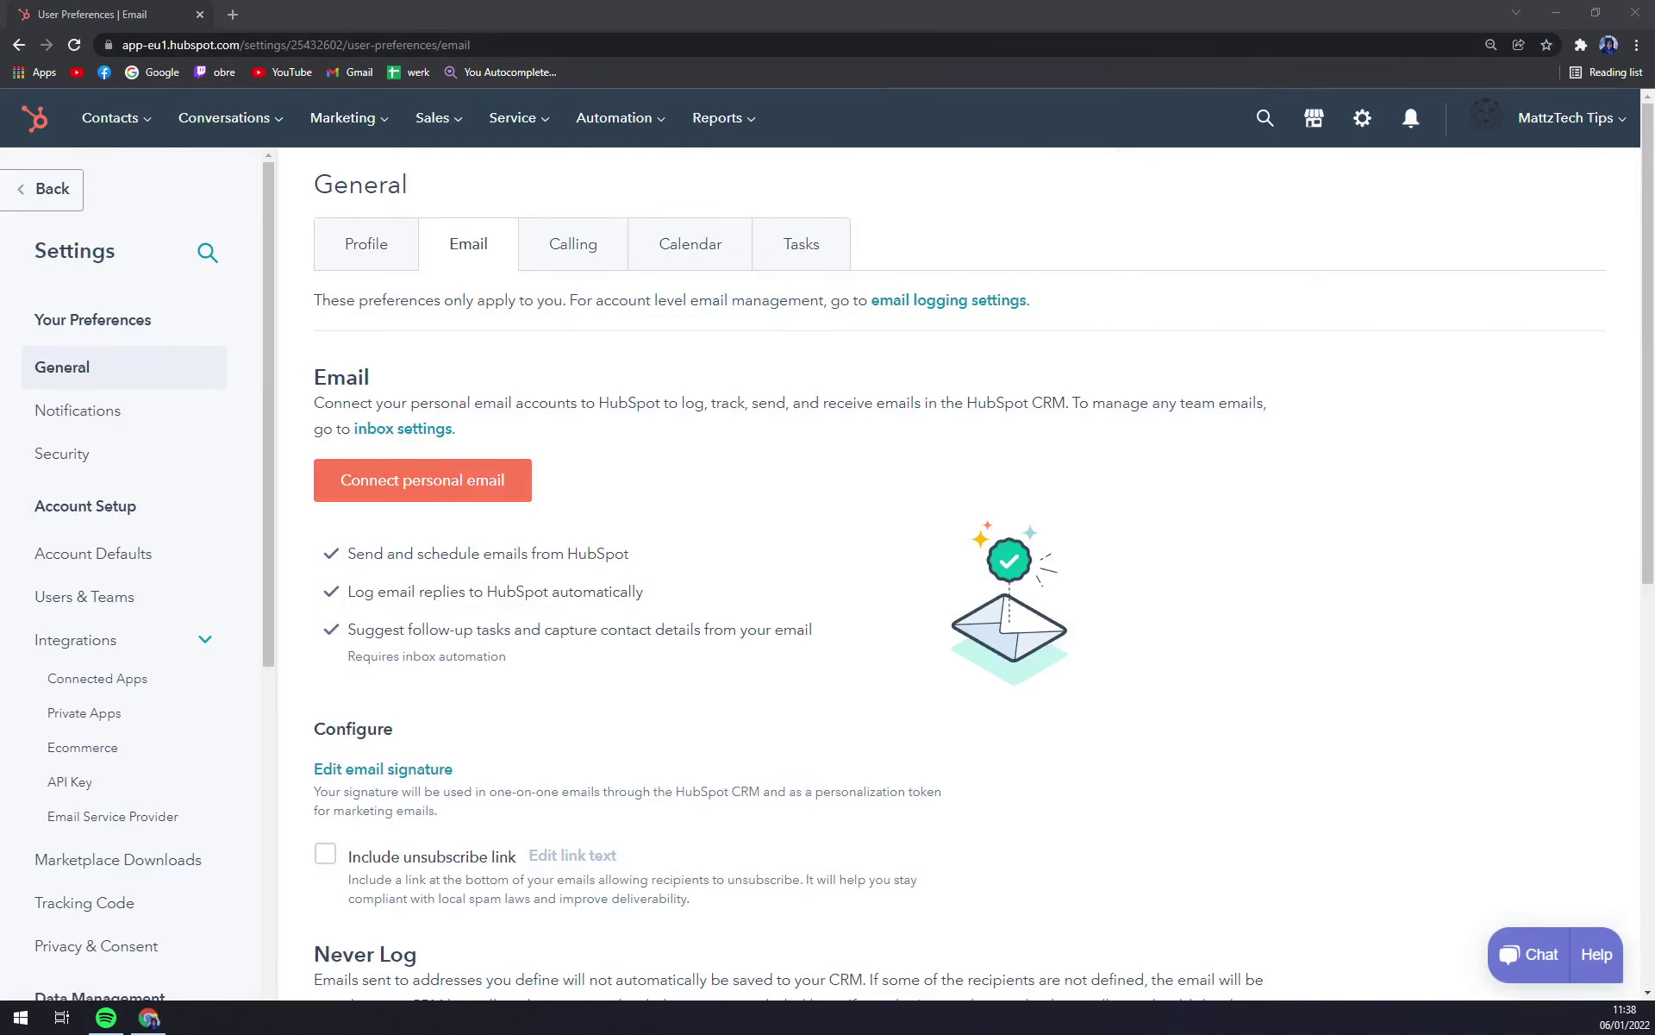
# Step: Start a new personal email connection using Google / Gmail as the provider
pyautogui.click(481, 484)
pyautogui.click(632, 321)
pyautogui.click(590, 539)
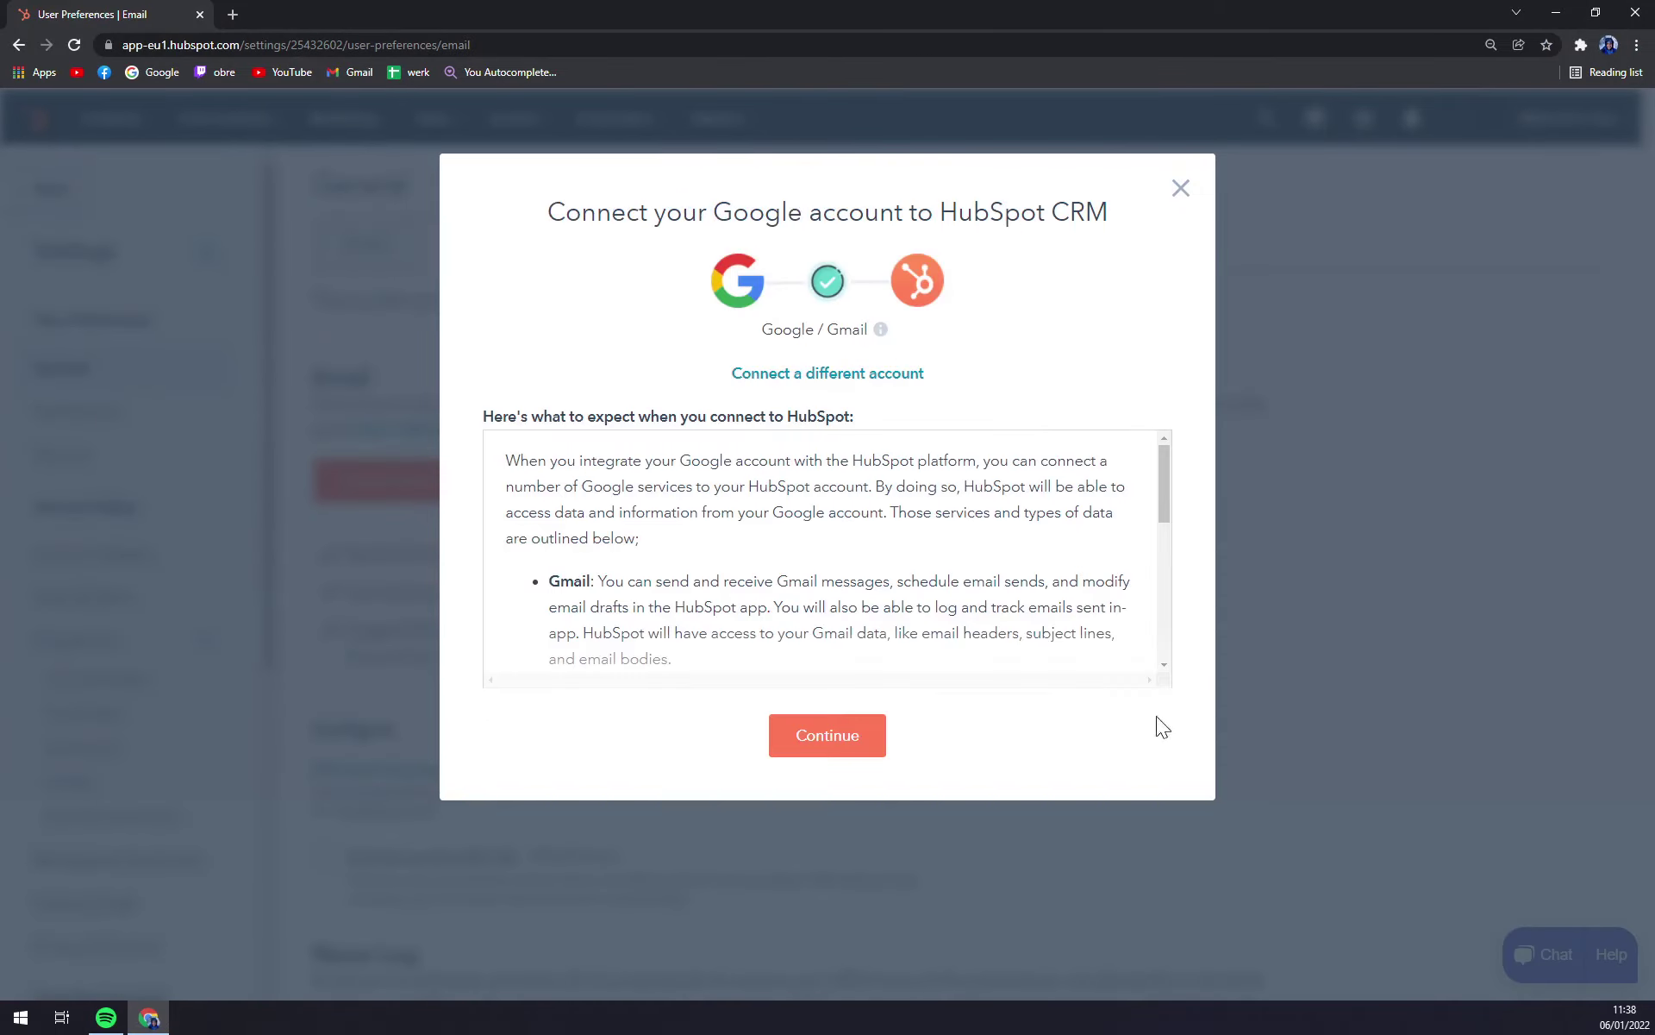
pyautogui.scroll(-2, 827, 552)
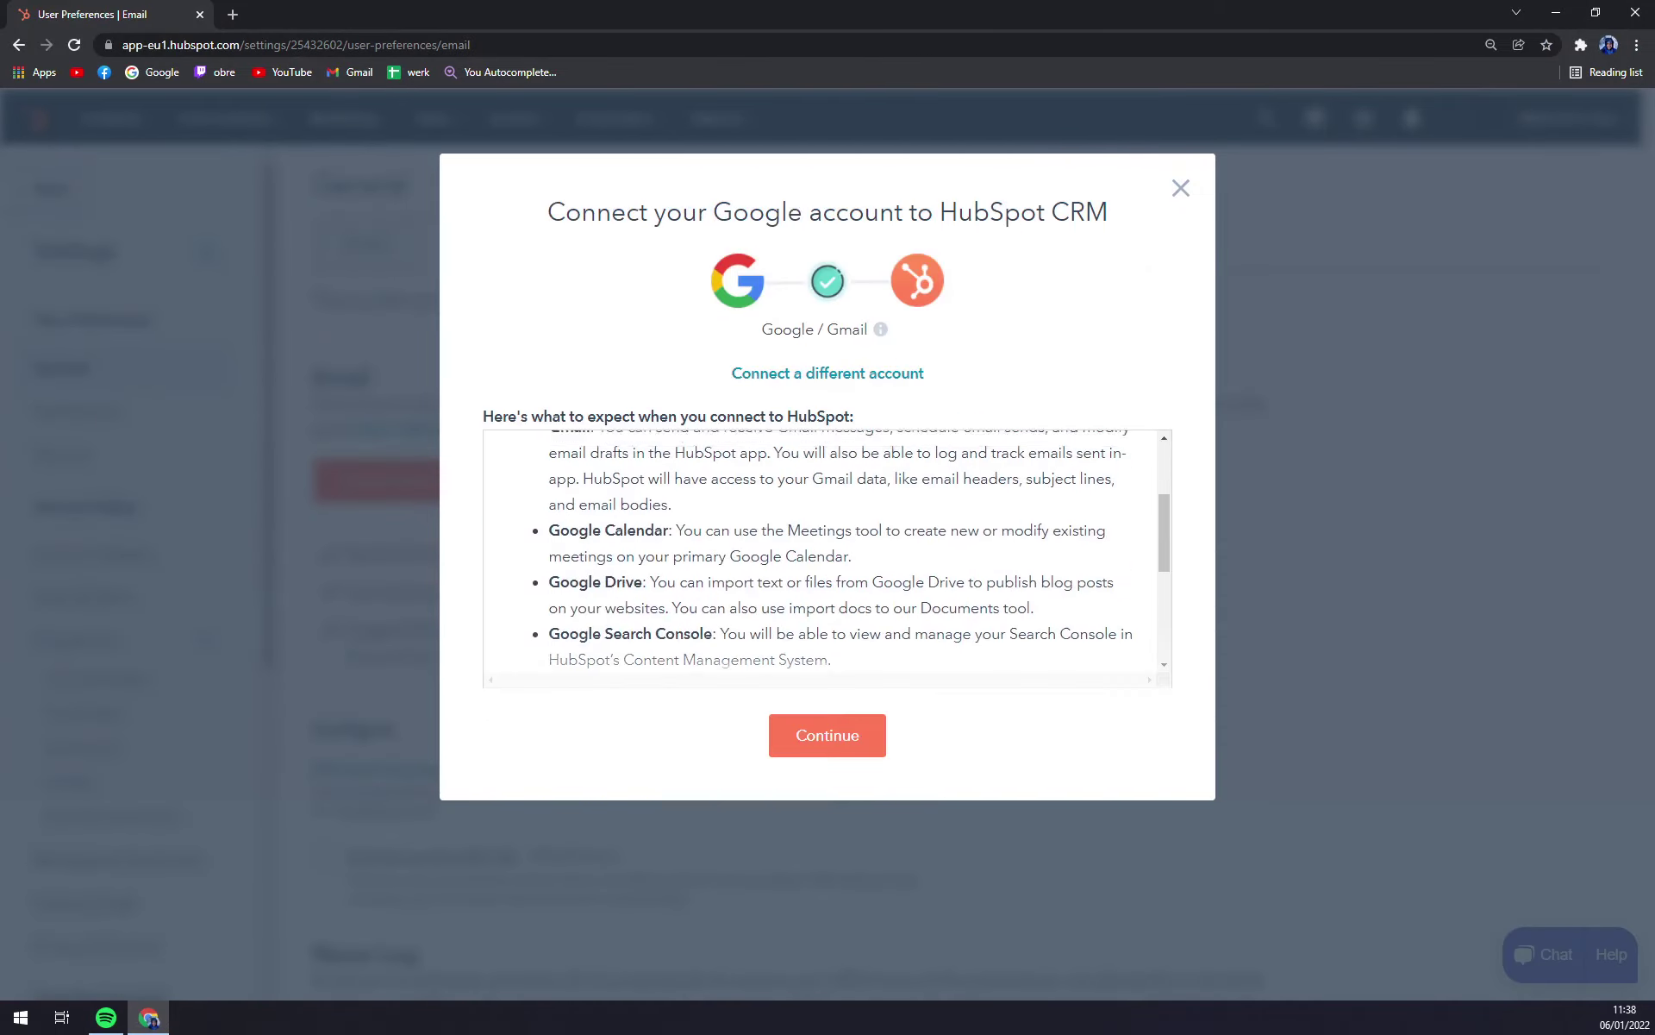
pyautogui.click(828, 734)
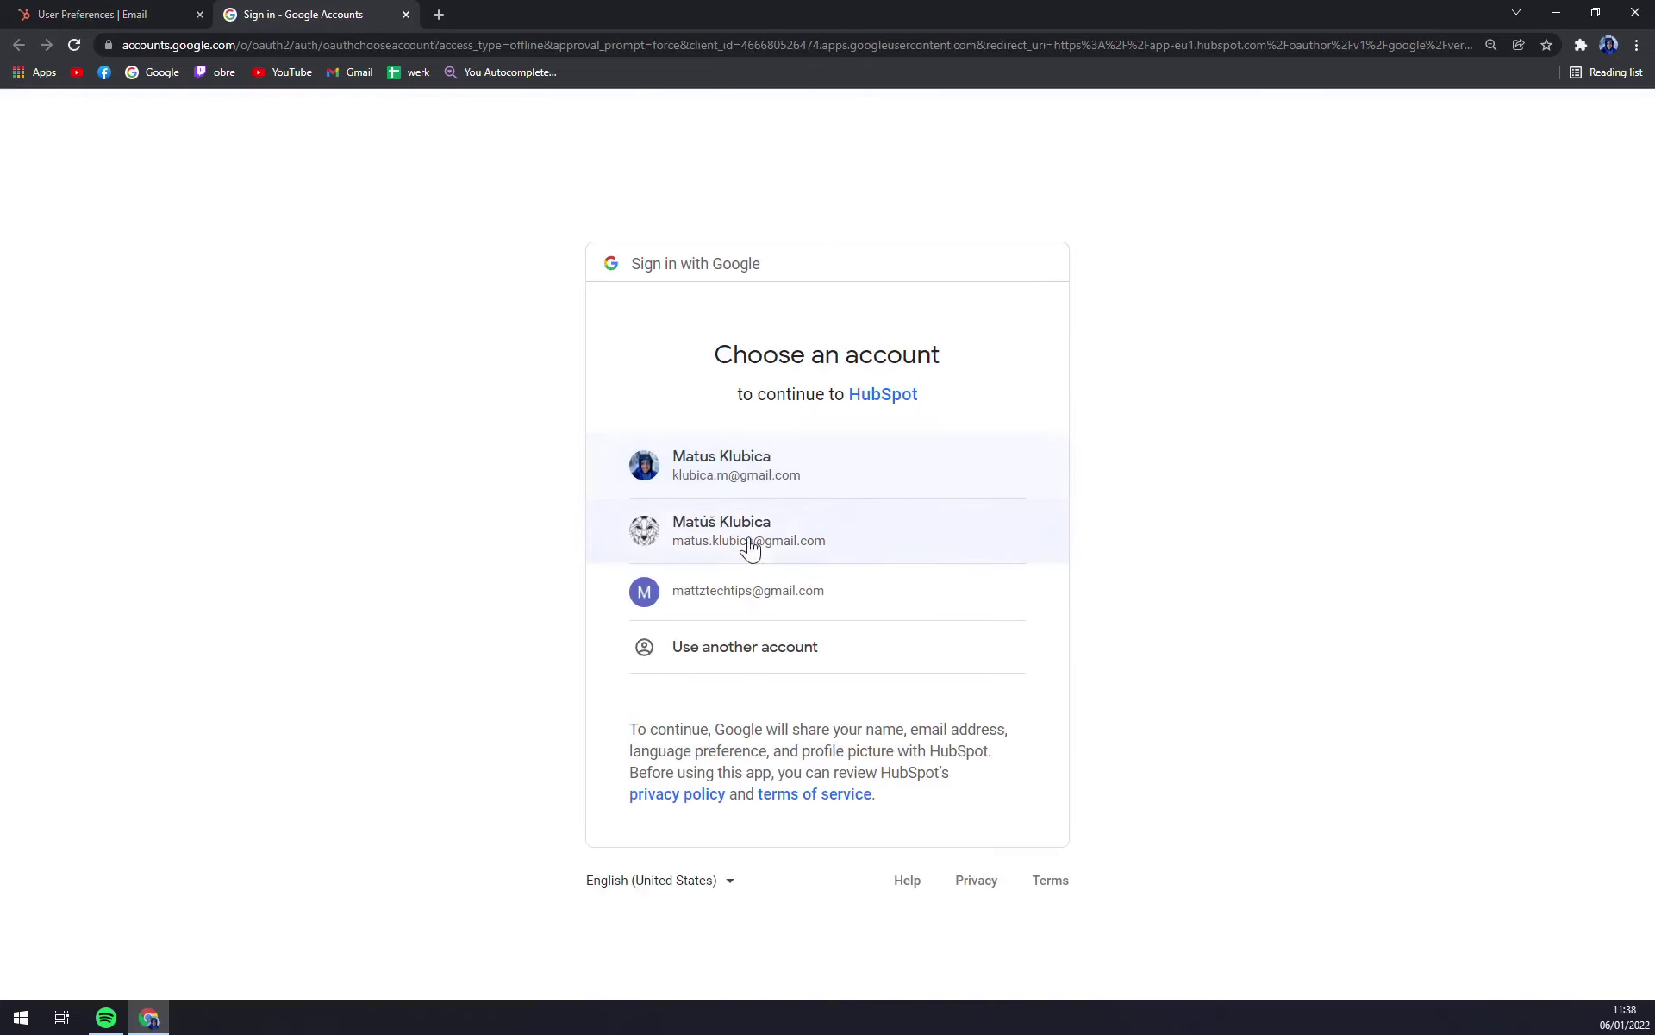
# Step: Select the Google account, allow HubSpot access, and retry after the shared-inbox error
pyautogui.click(759, 470)
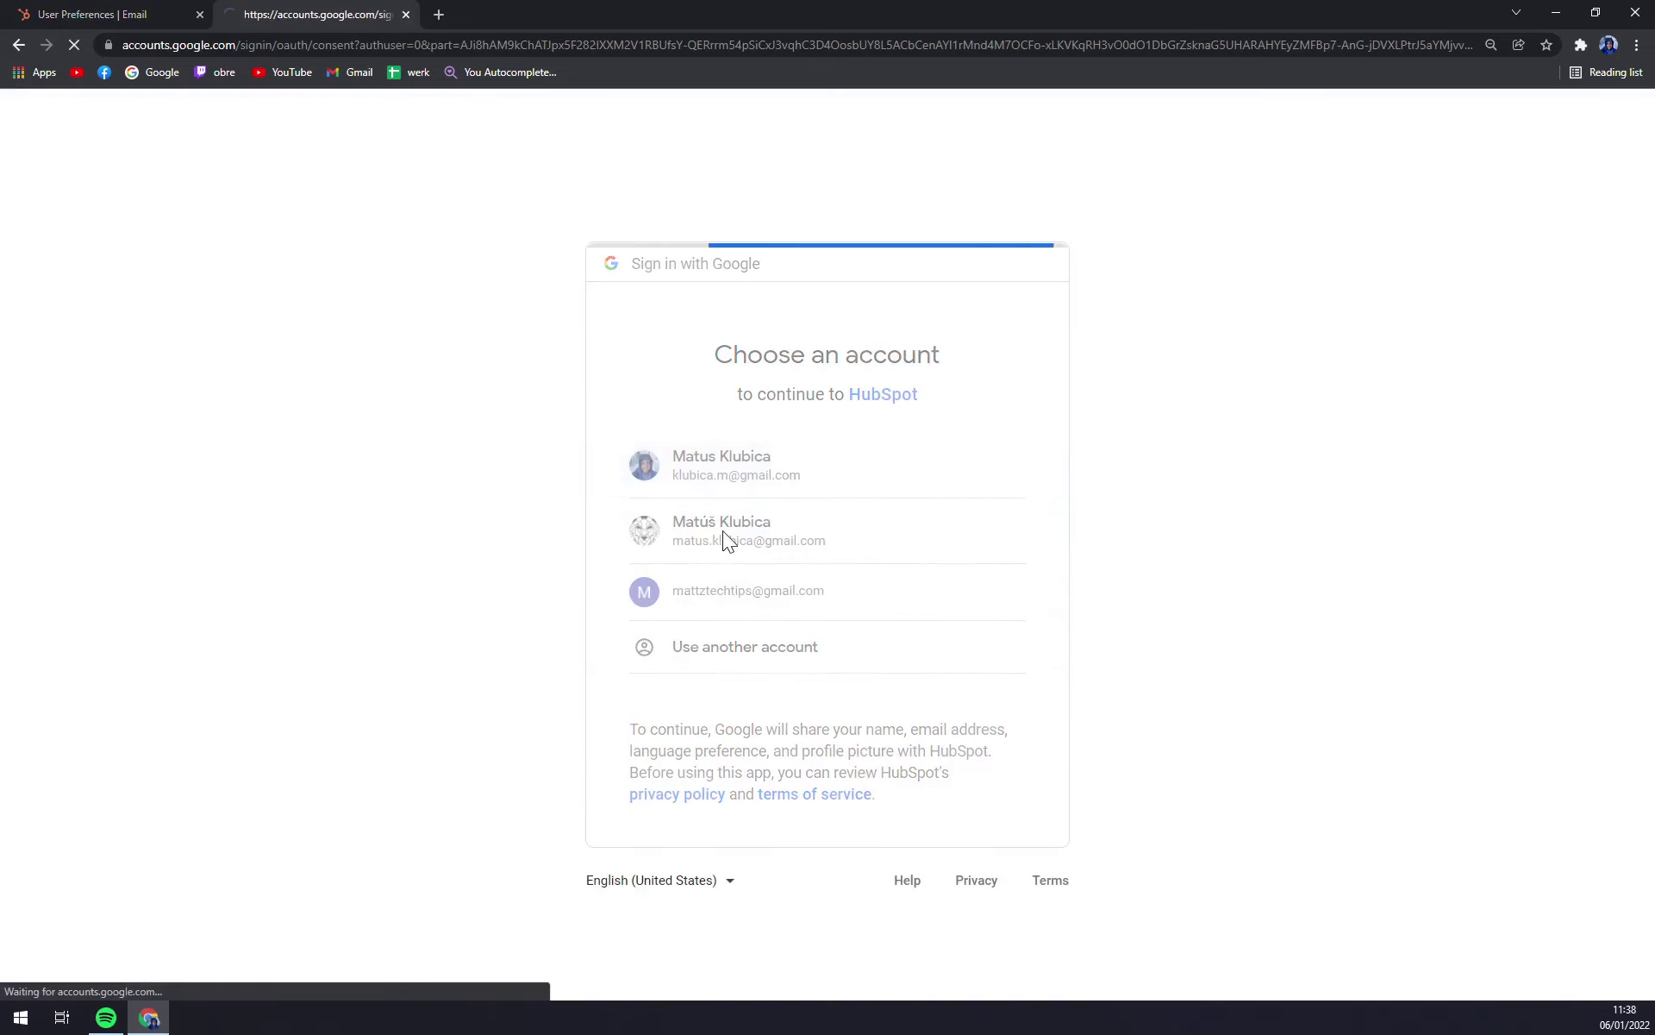
pyautogui.scroll(-2, 1095, 647)
pyautogui.scroll(-1, 1089, 647)
pyautogui.click(918, 854)
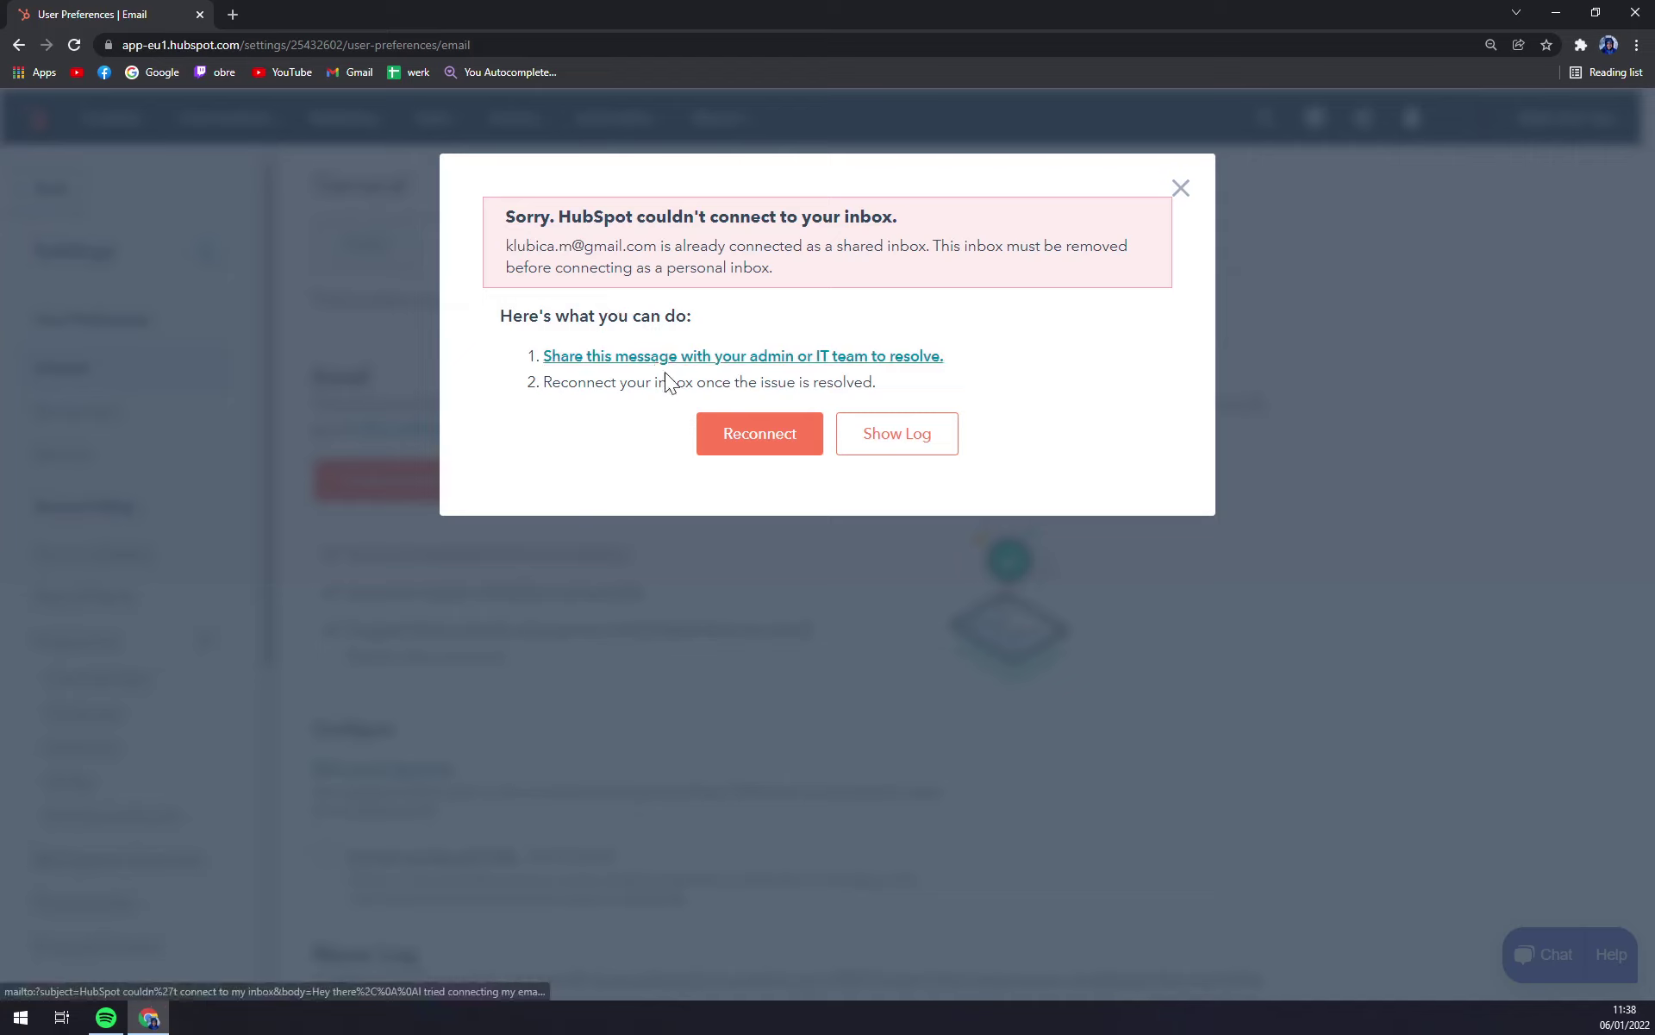
pyautogui.click(763, 450)
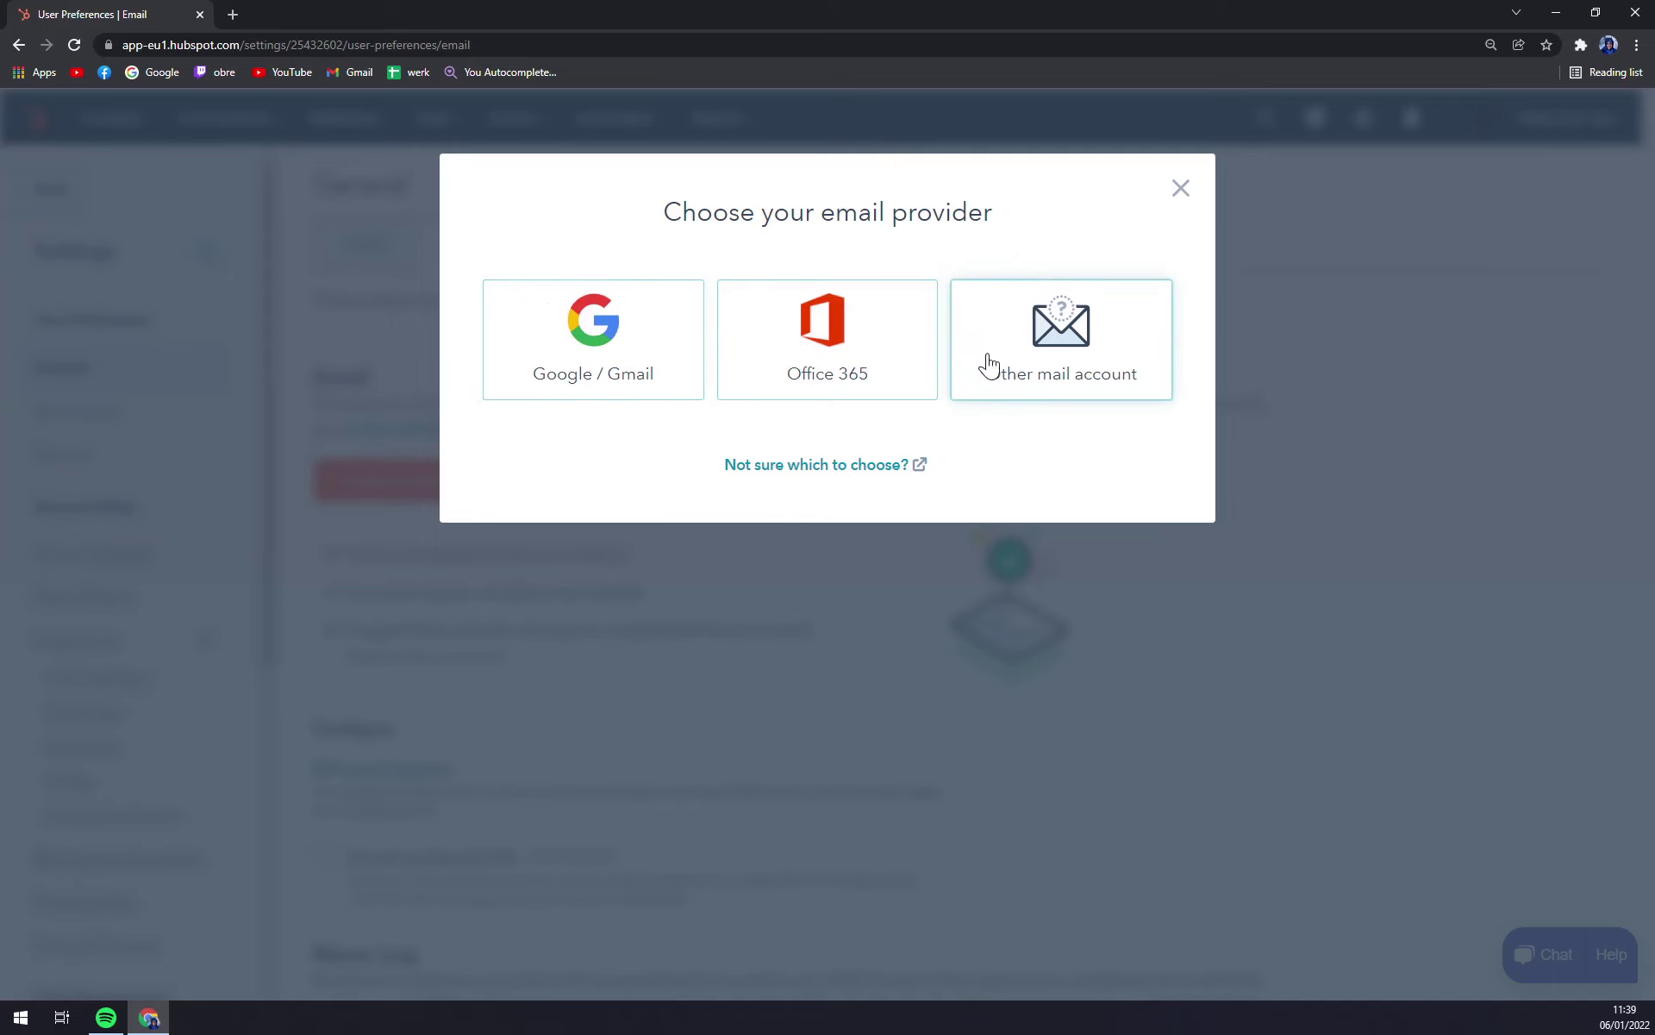
# Step: Connect the inbox as an Other mail account using the email address and corrected password
pyautogui.click(1070, 365)
pyautogui.click(582, 530)
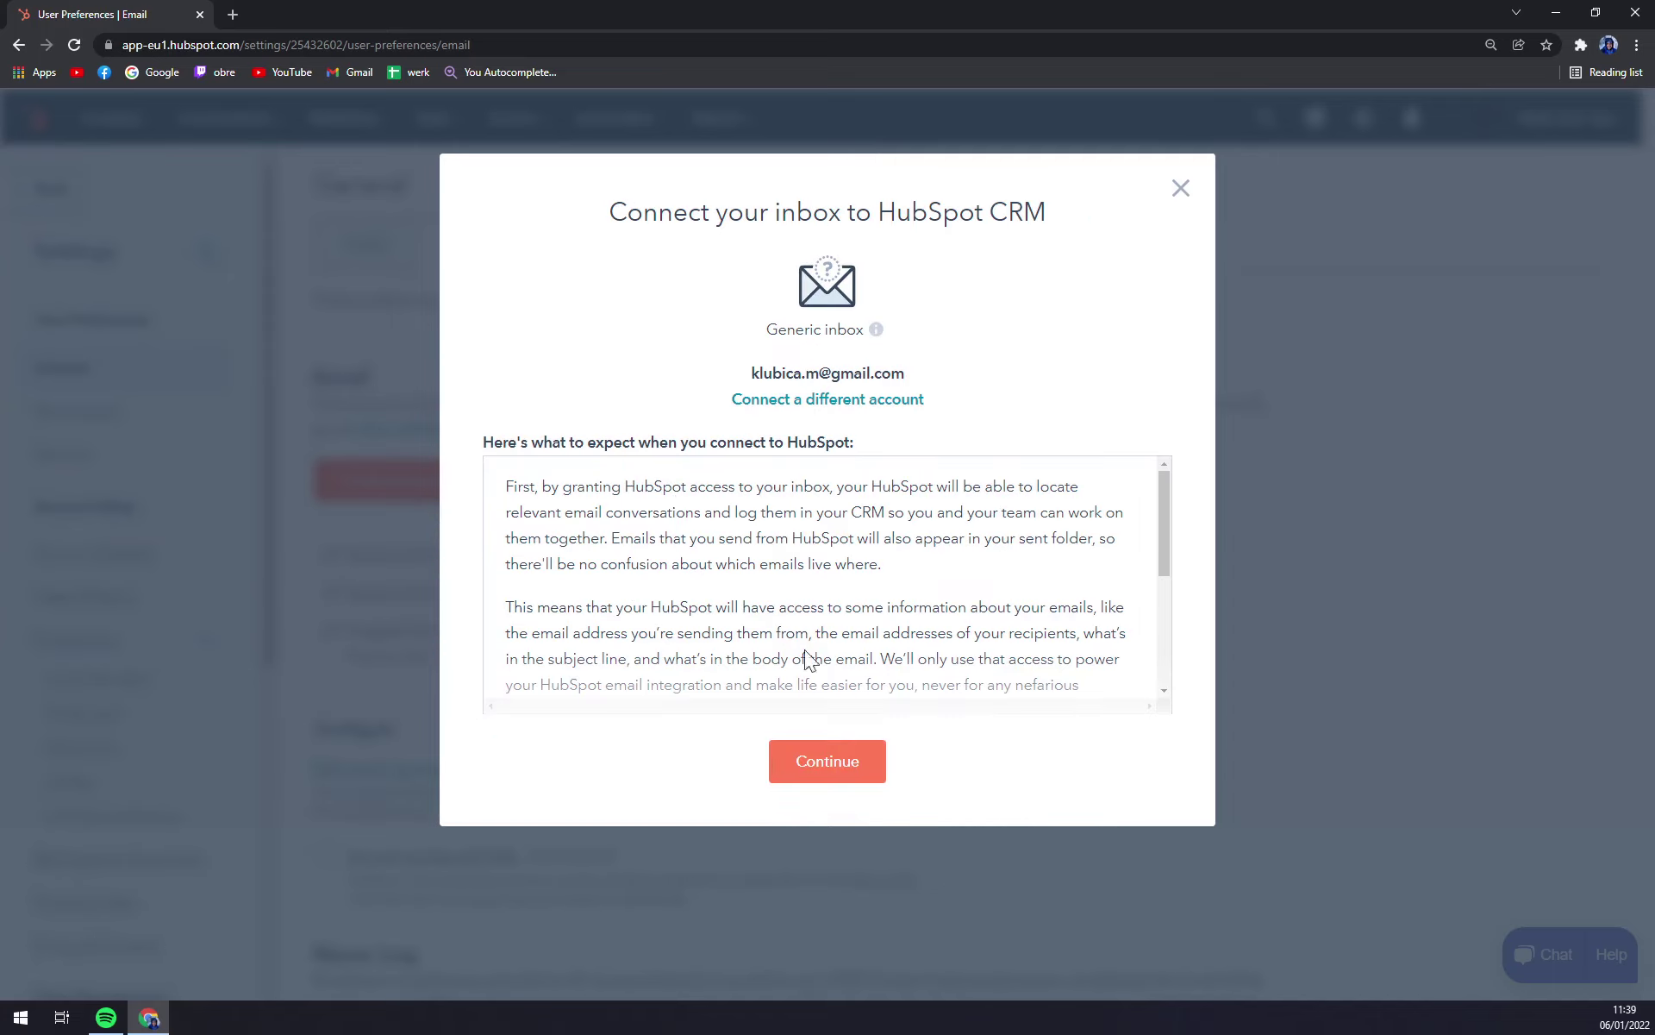
pyautogui.click(857, 759)
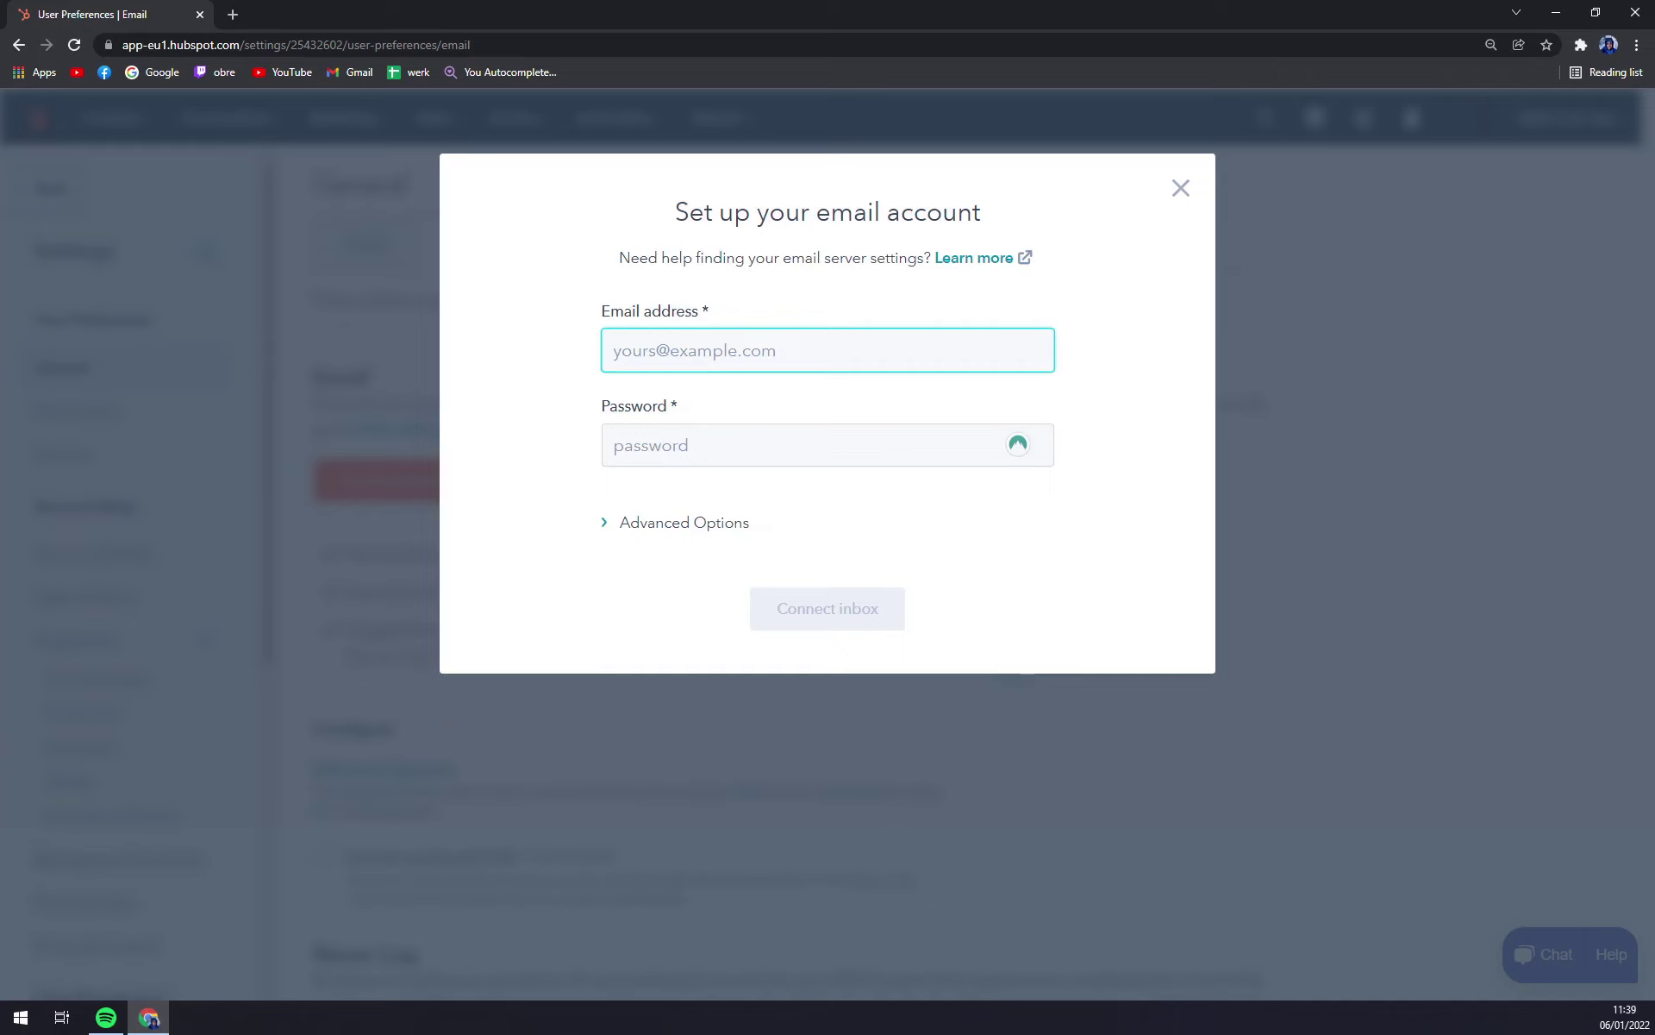
pyautogui.press('Tab')
pyautogui.write('******')
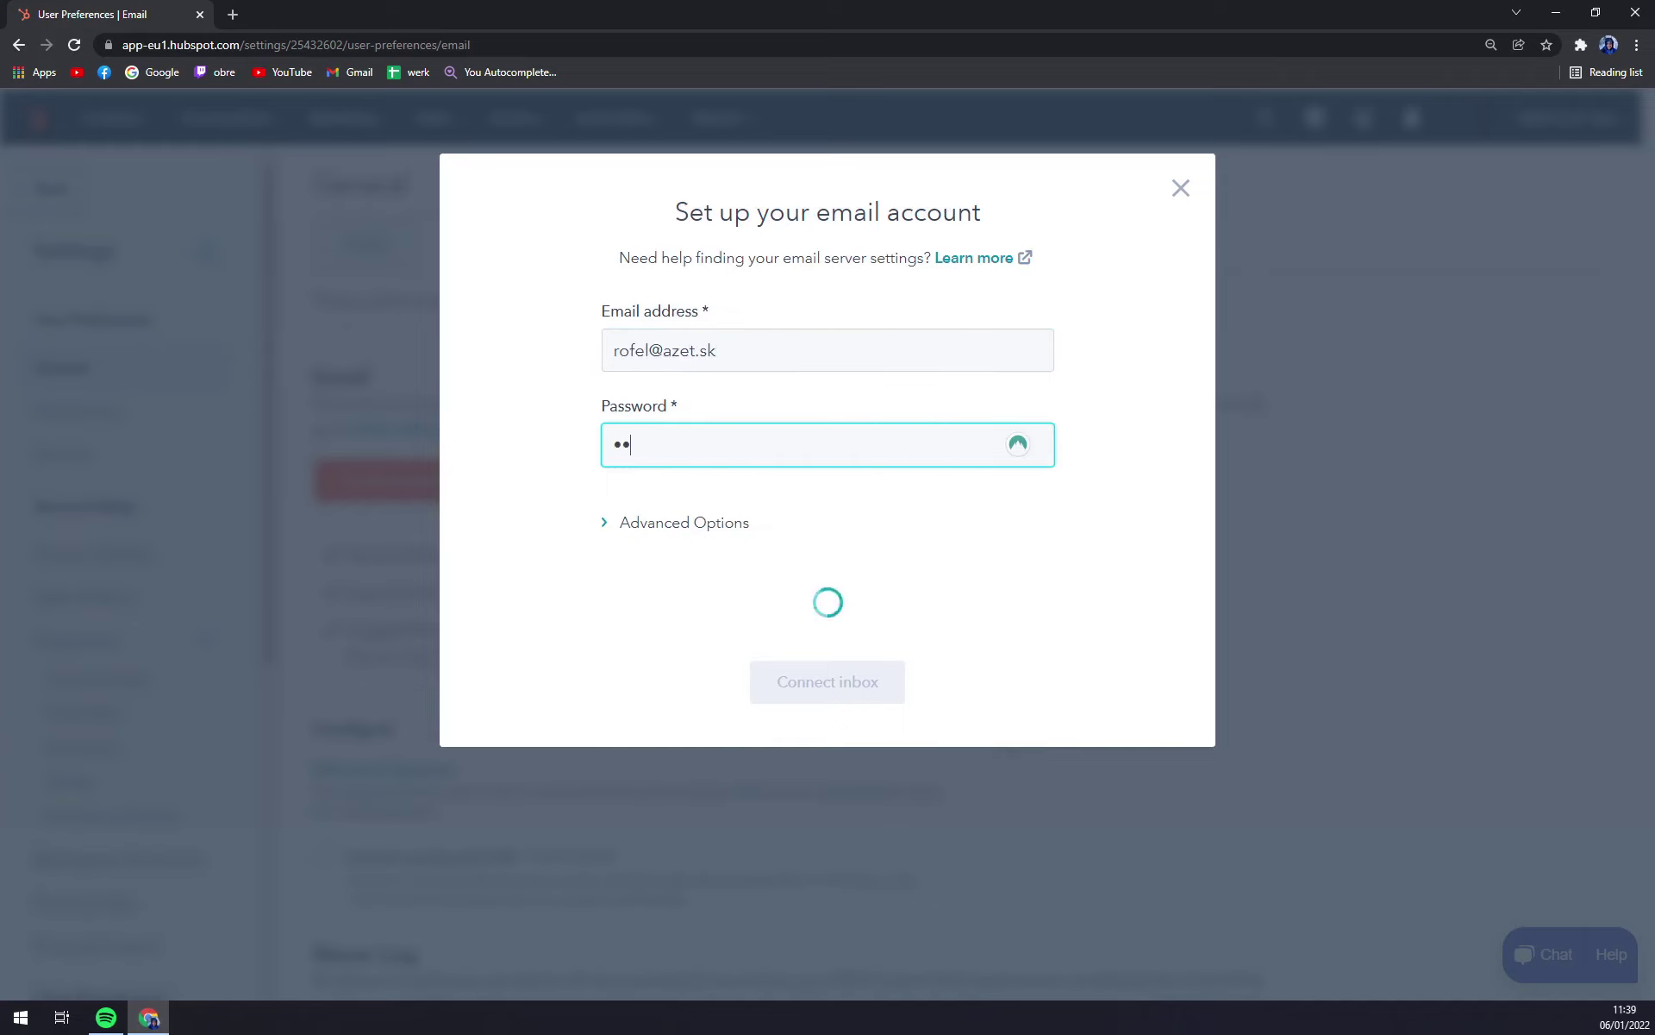
pyautogui.write('*****')
pyautogui.press('Down')
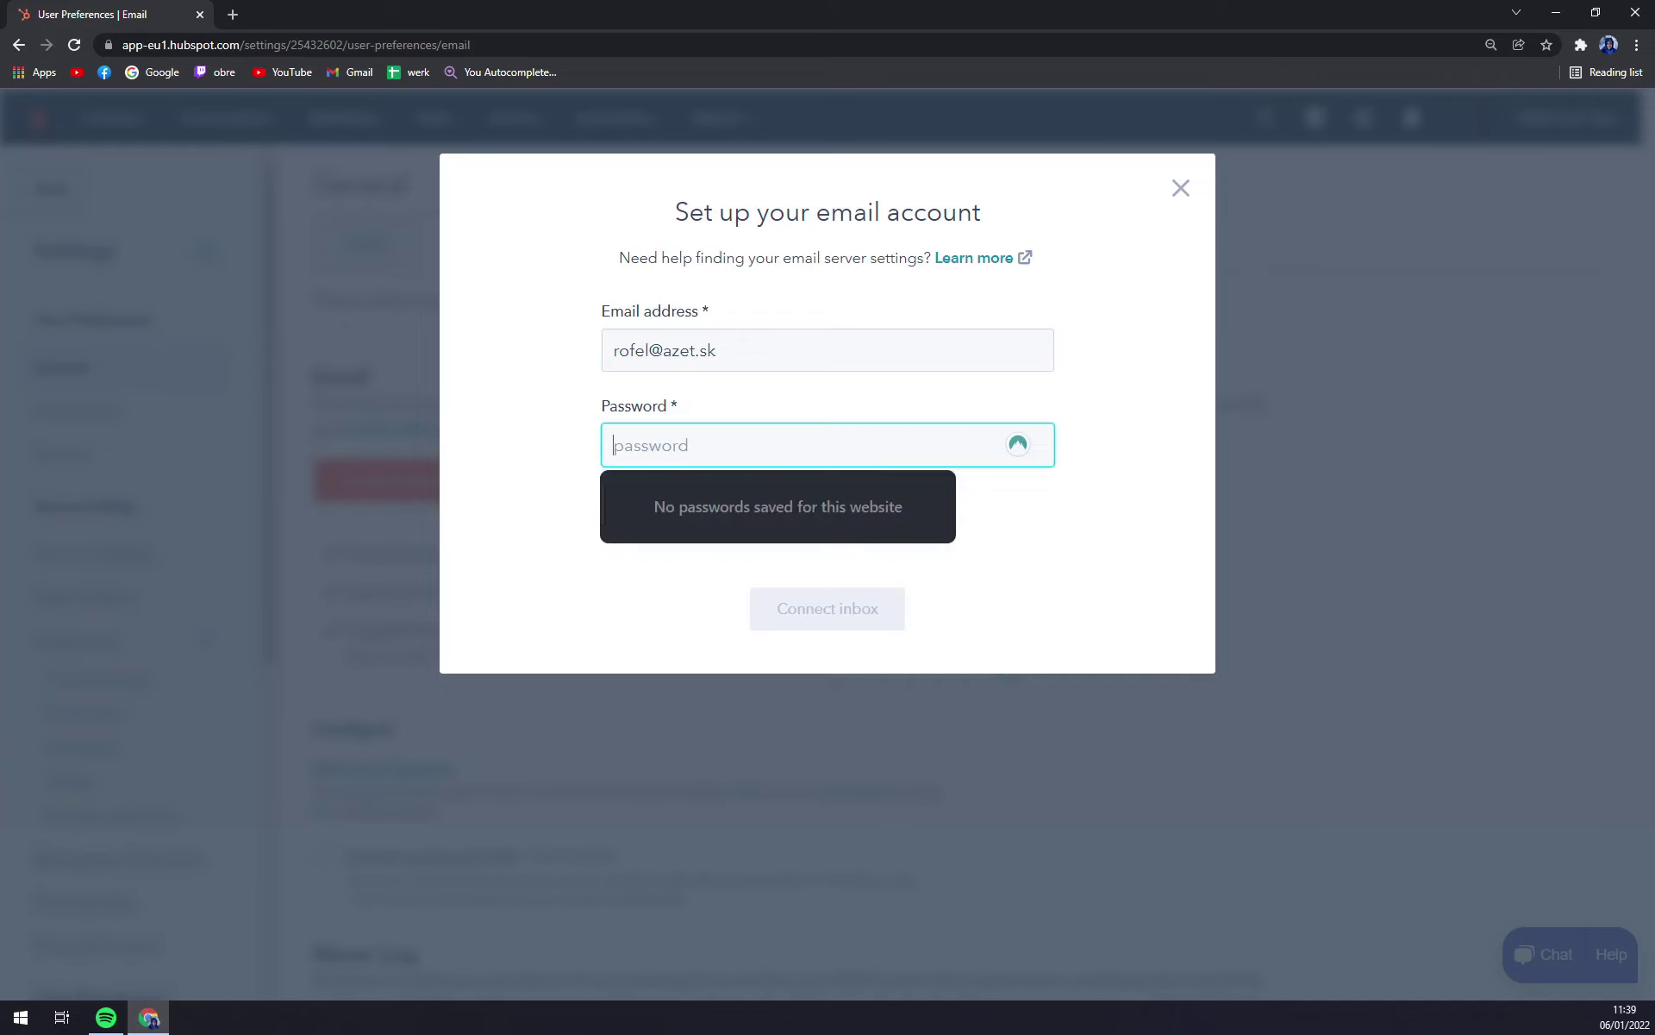
pyautogui.write('*******')
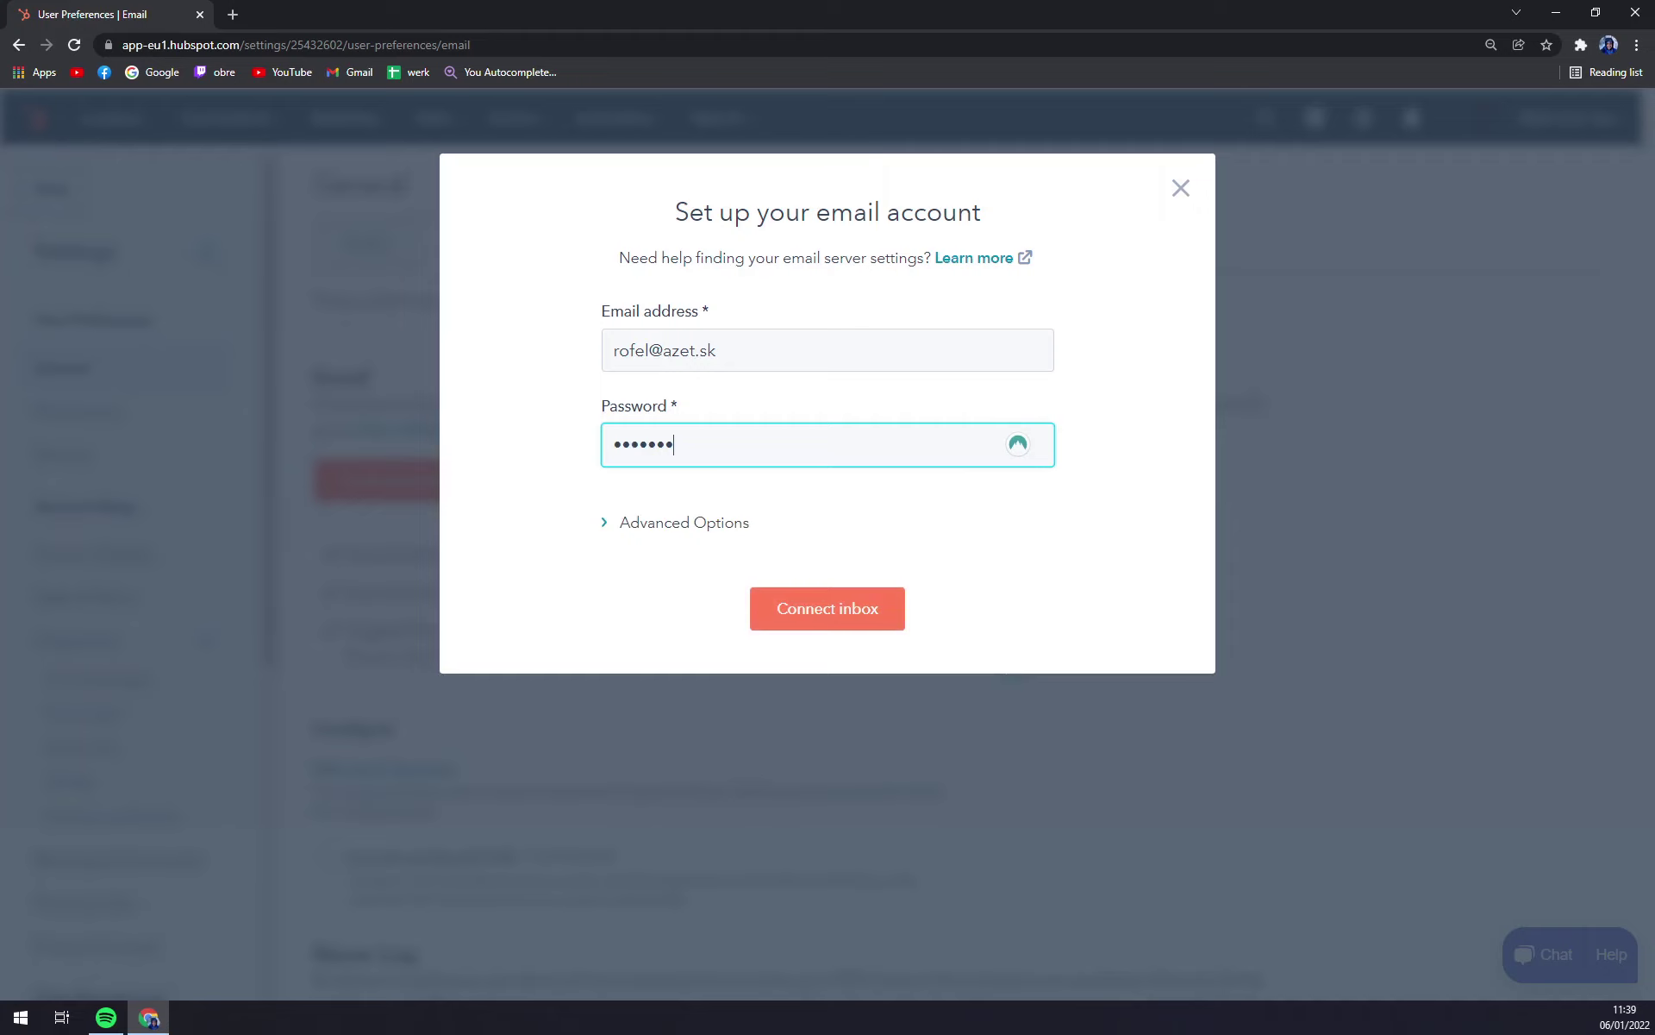
pyautogui.write('****')
pyautogui.click(846, 619)
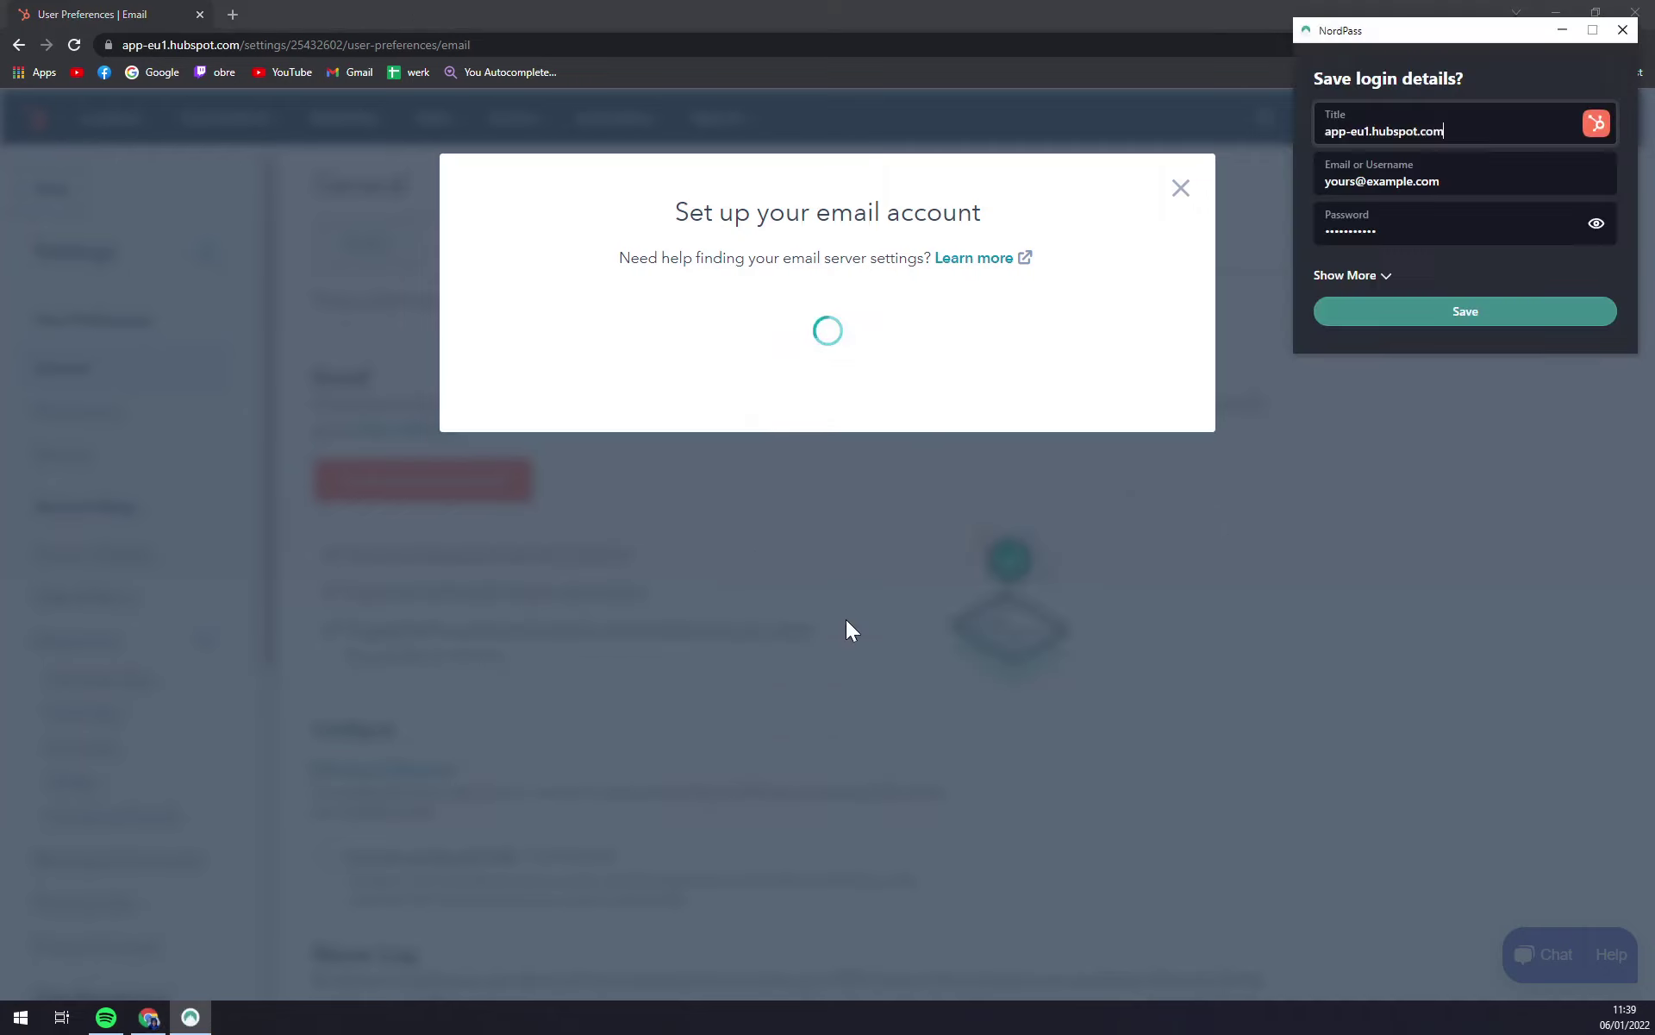
pyautogui.click(1621, 31)
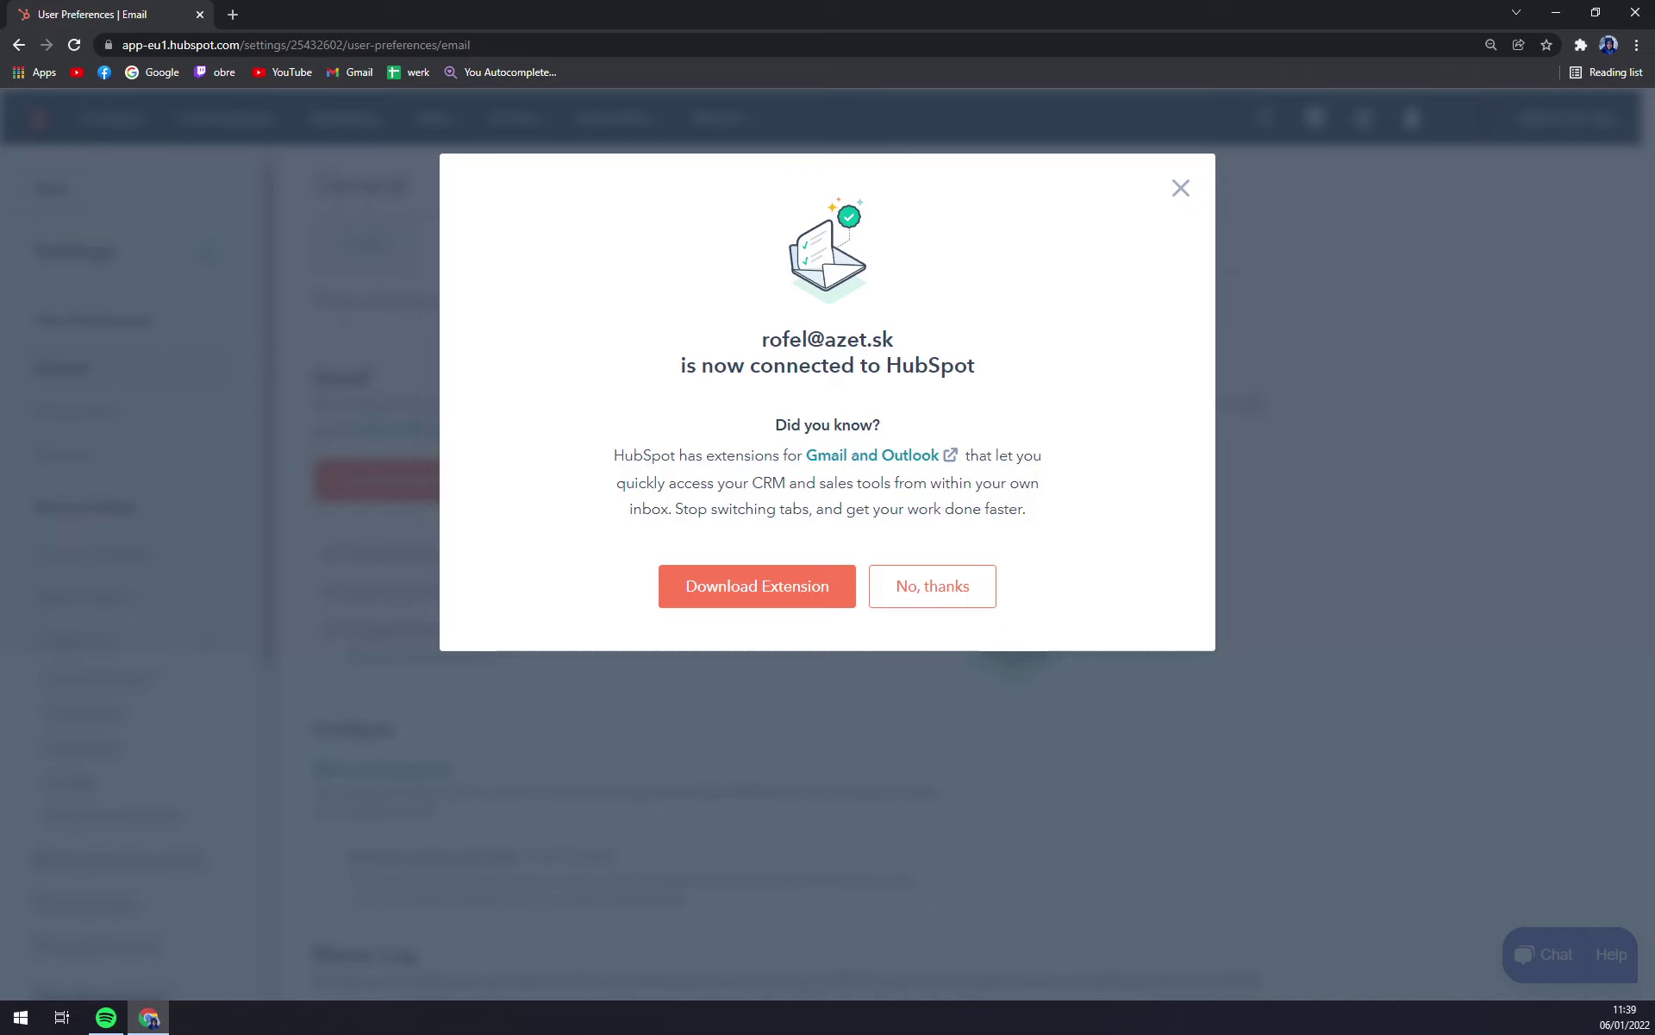
# Step: Check the connection confirmation, decline the extension offer, and view the Enabled IMAP+SMTP inbox
pyautogui.moveTo(760, 339); pyautogui.dragTo(1028, 359)
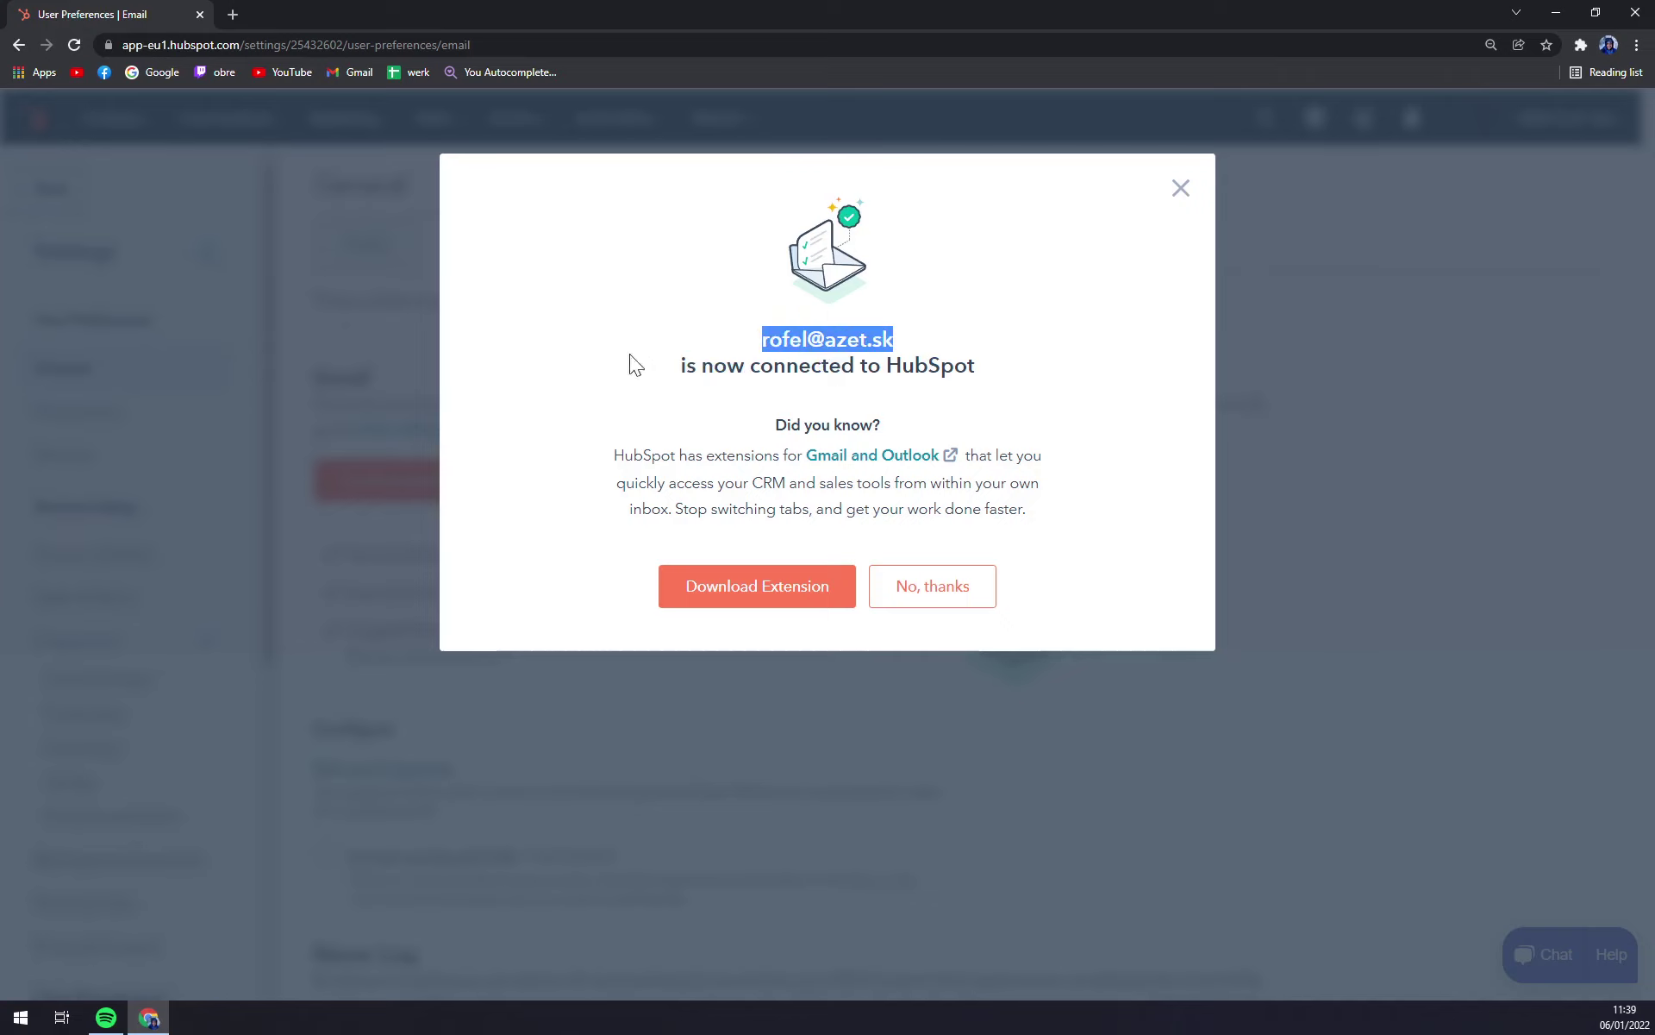
pyautogui.moveTo(827, 341); pyautogui.dragTo(957, 366)
pyautogui.click(821, 379)
pyautogui.moveTo(649, 370); pyautogui.dragTo(965, 375)
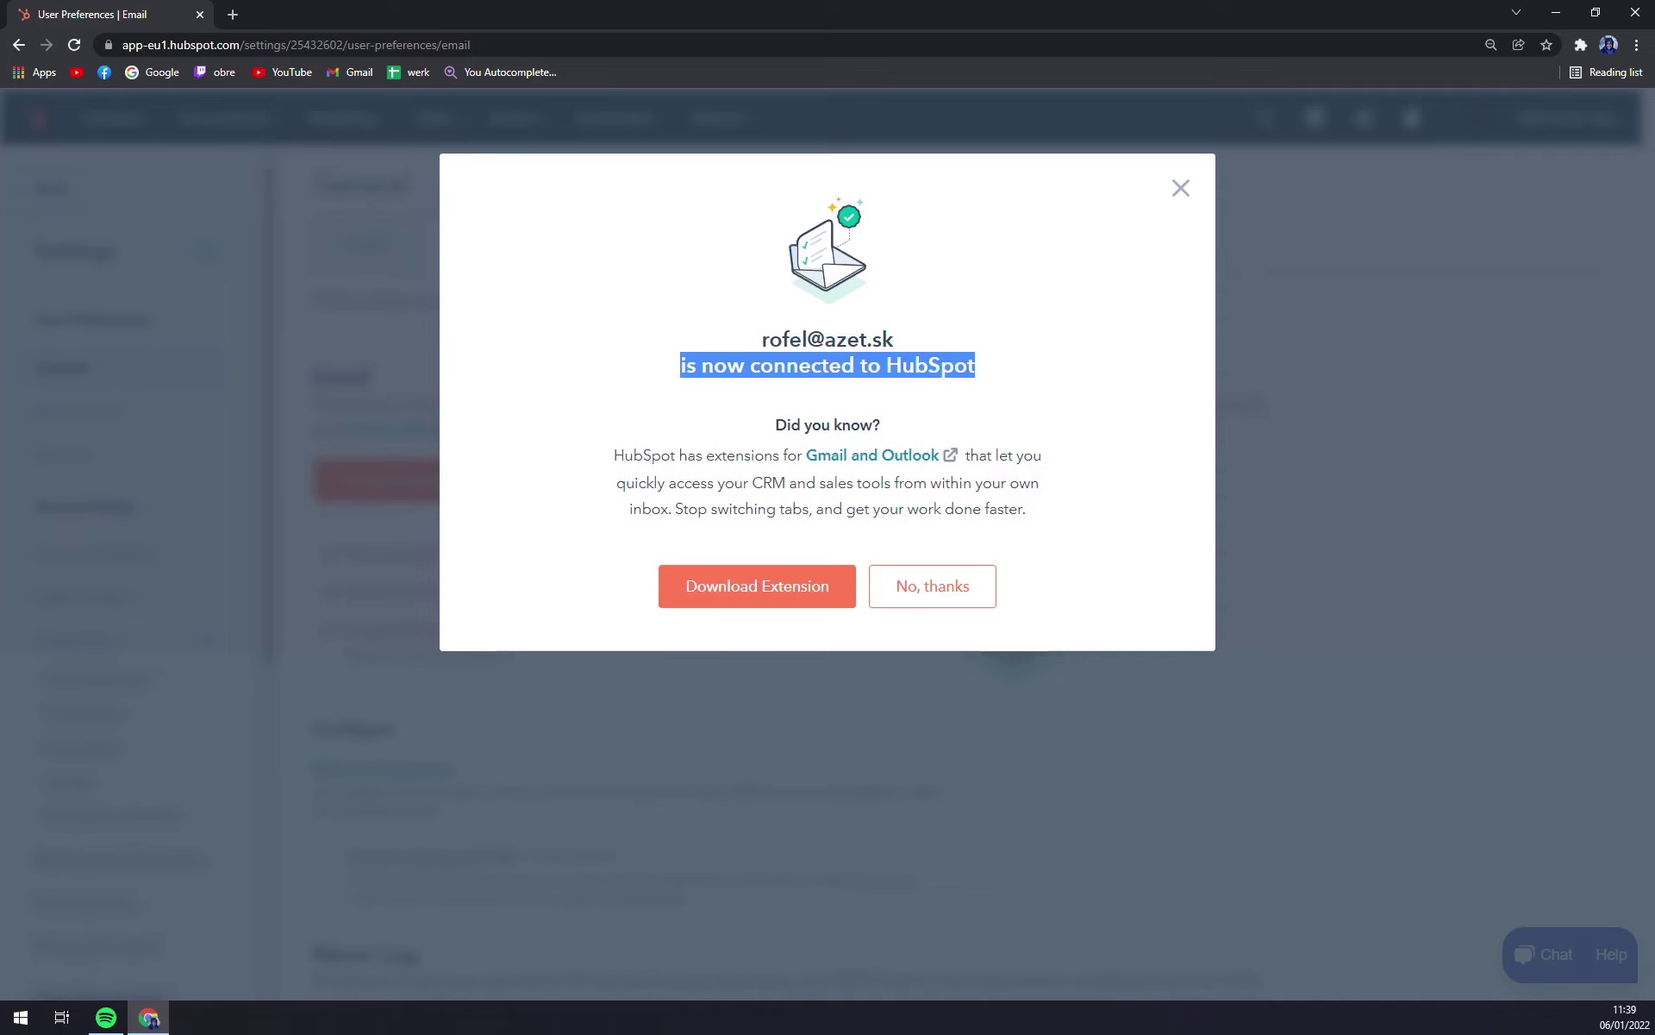
pyautogui.click(907, 600)
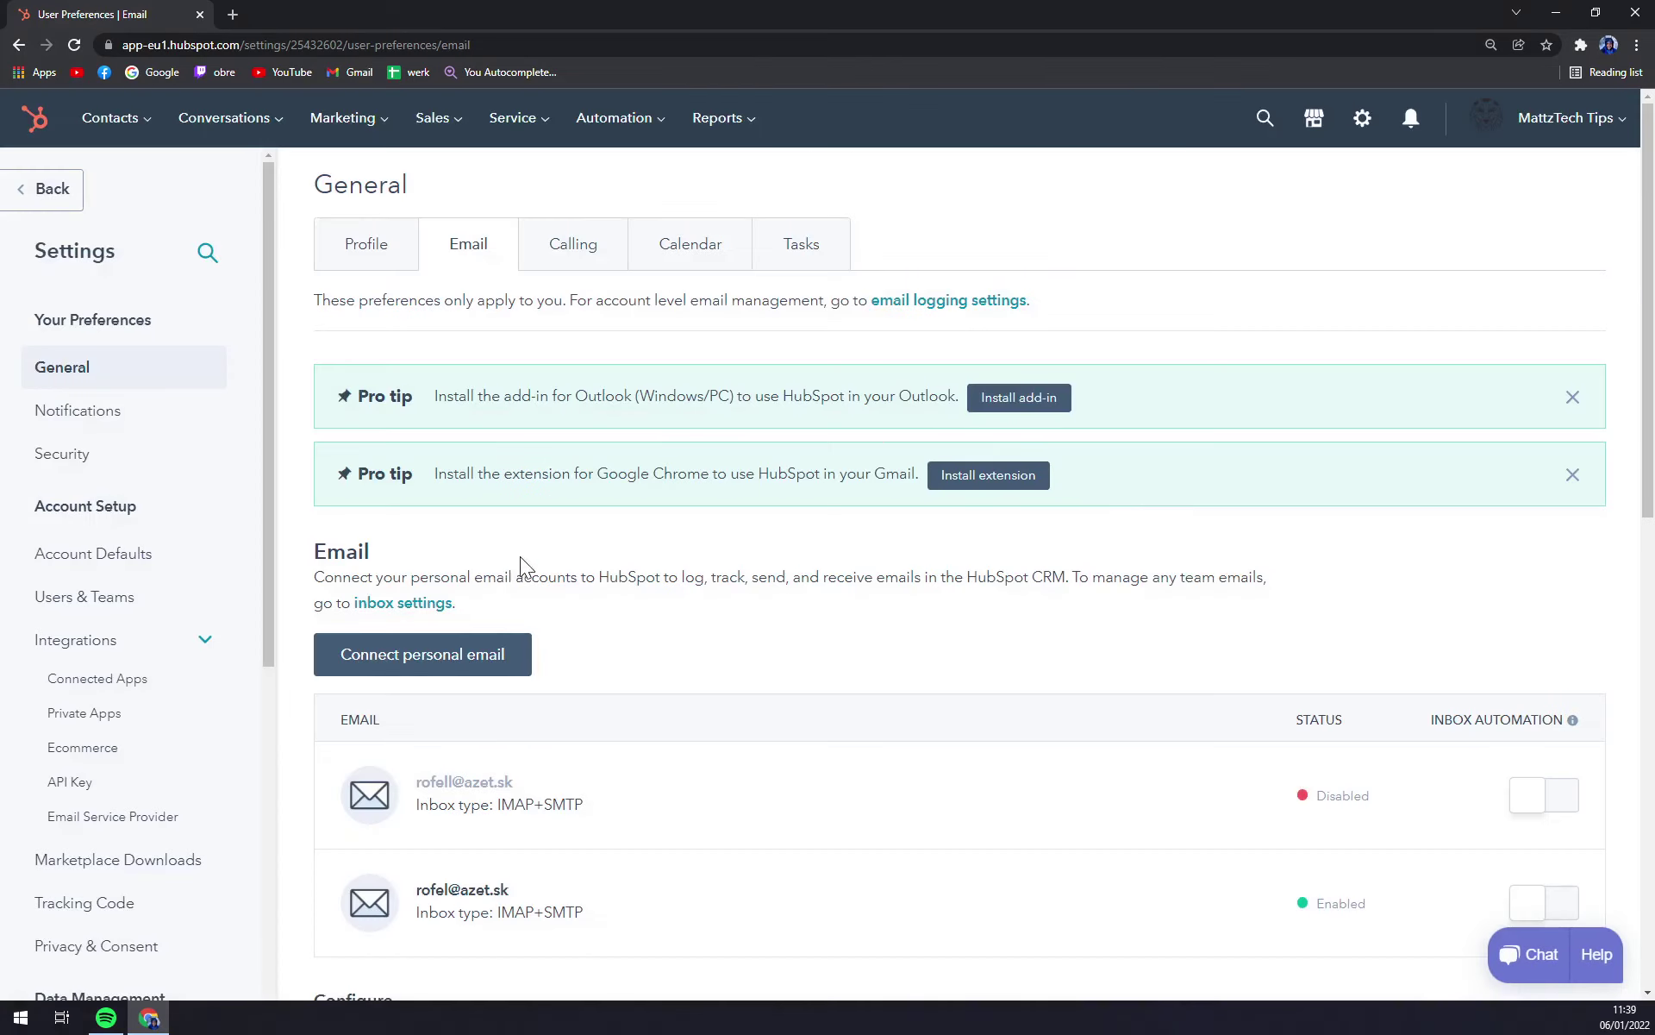
pyautogui.scroll(-3, 520, 556)
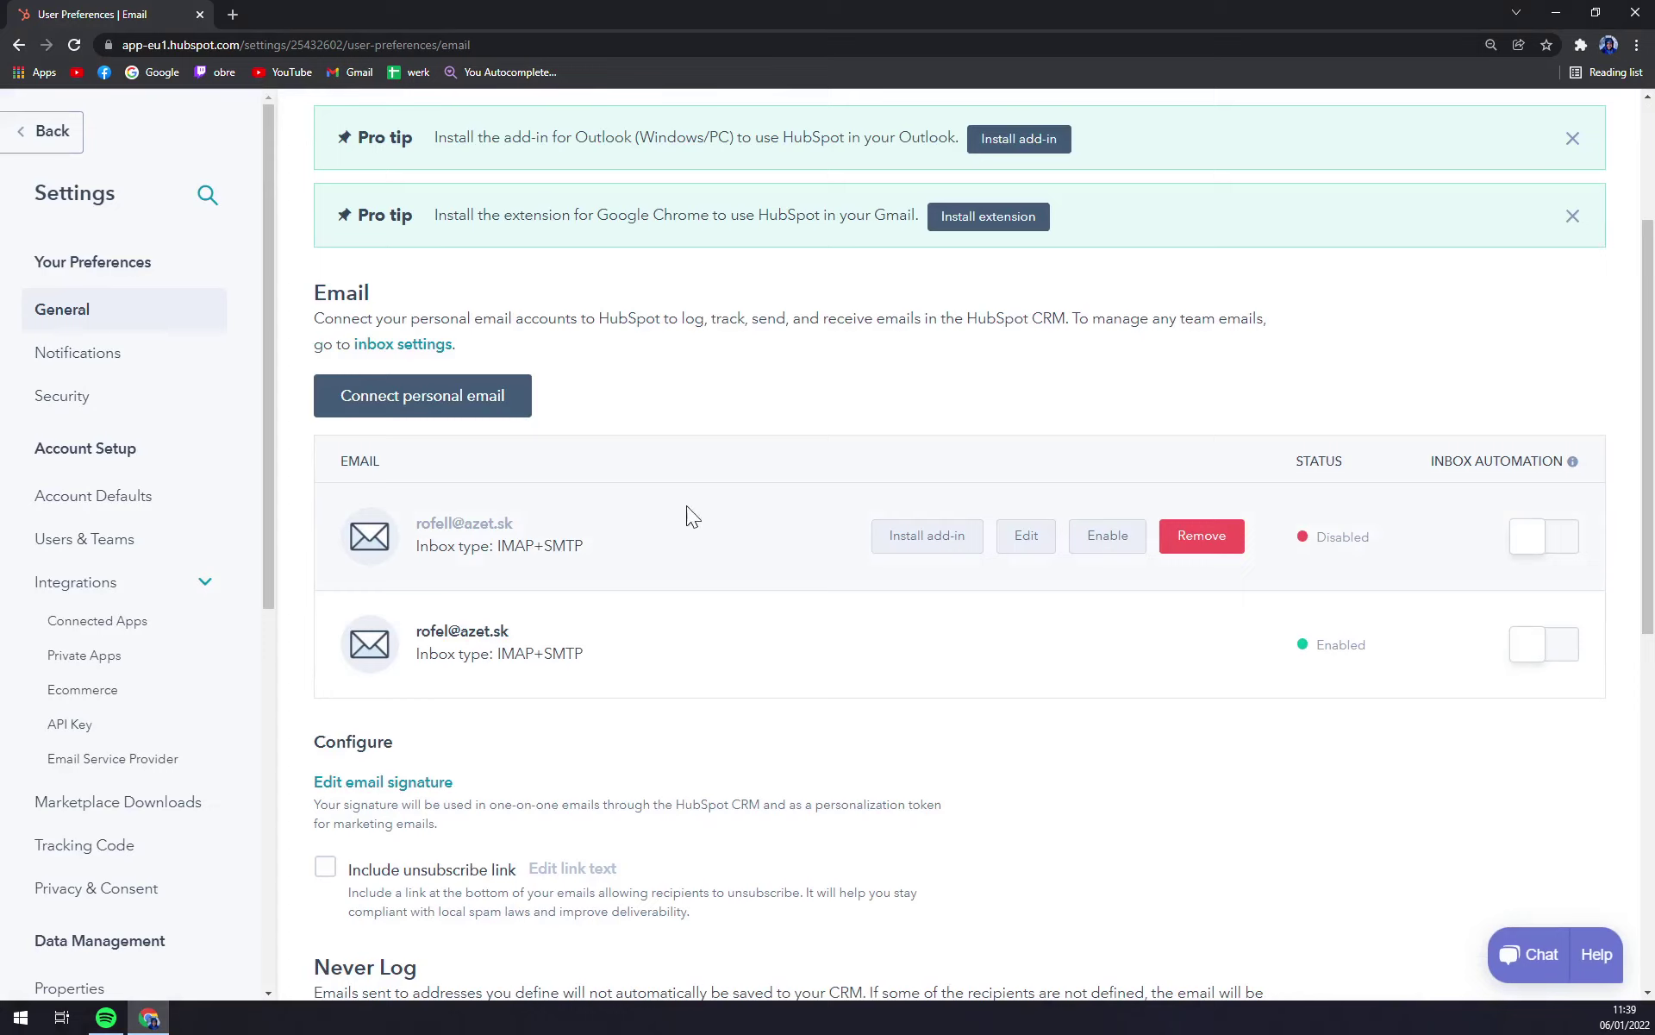